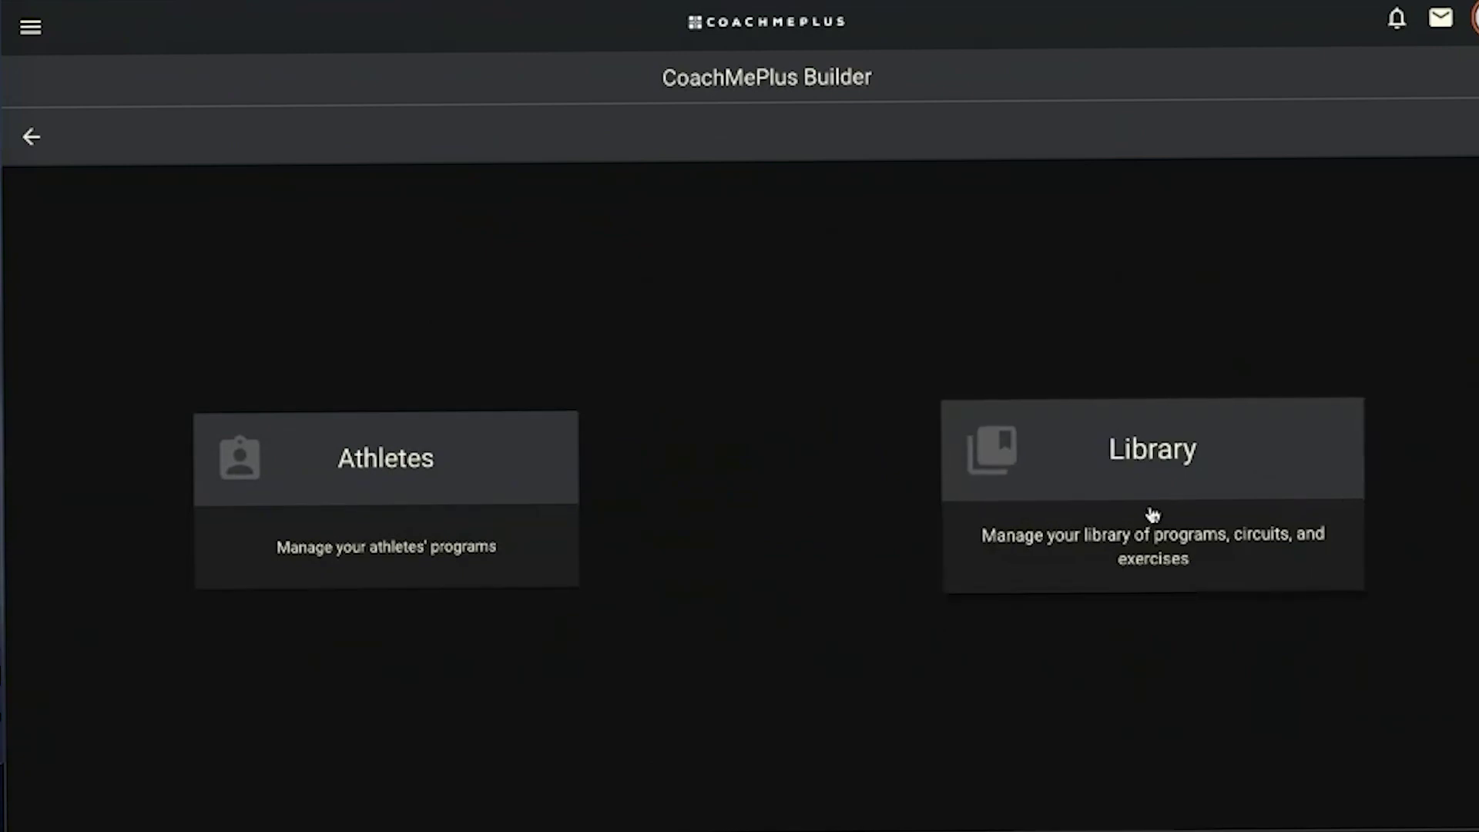
Go to the Library and then into its Exercises section
click(1151, 513)
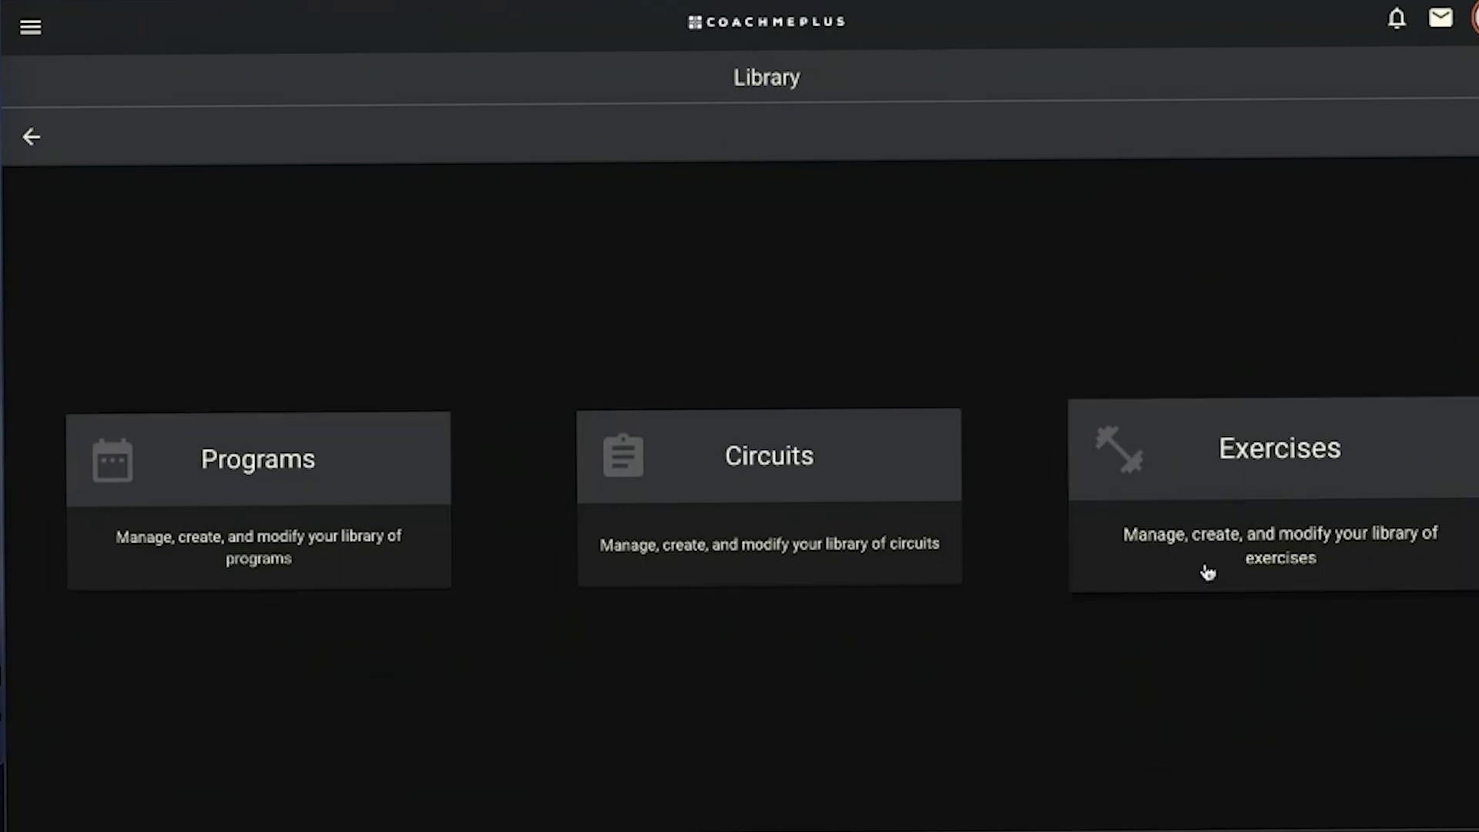
click(1212, 542)
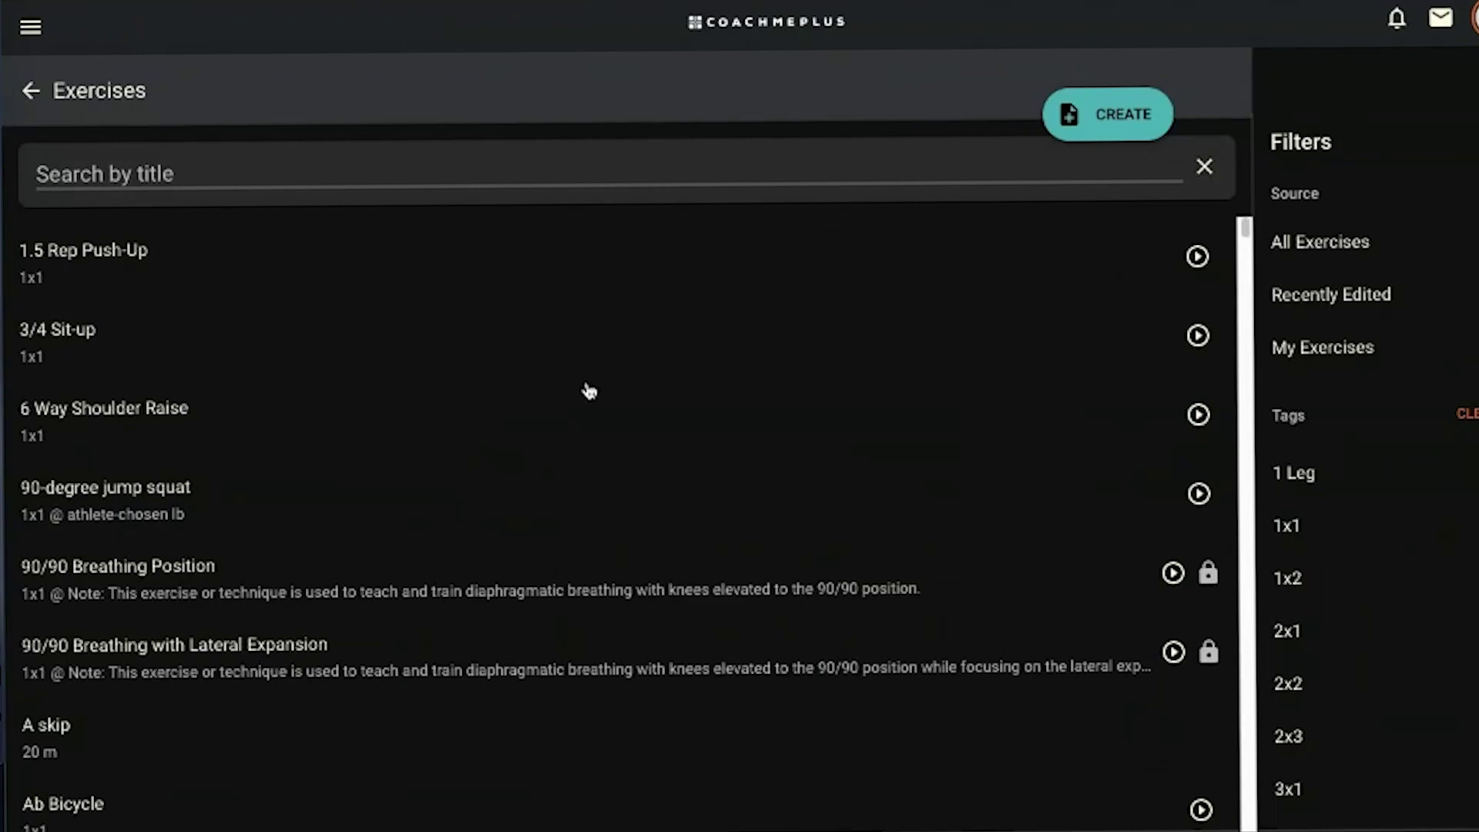
Scroll down the Exercises list to entries like 90/90 Breathing Position and A skip
scroll(960, 485, down, 1)
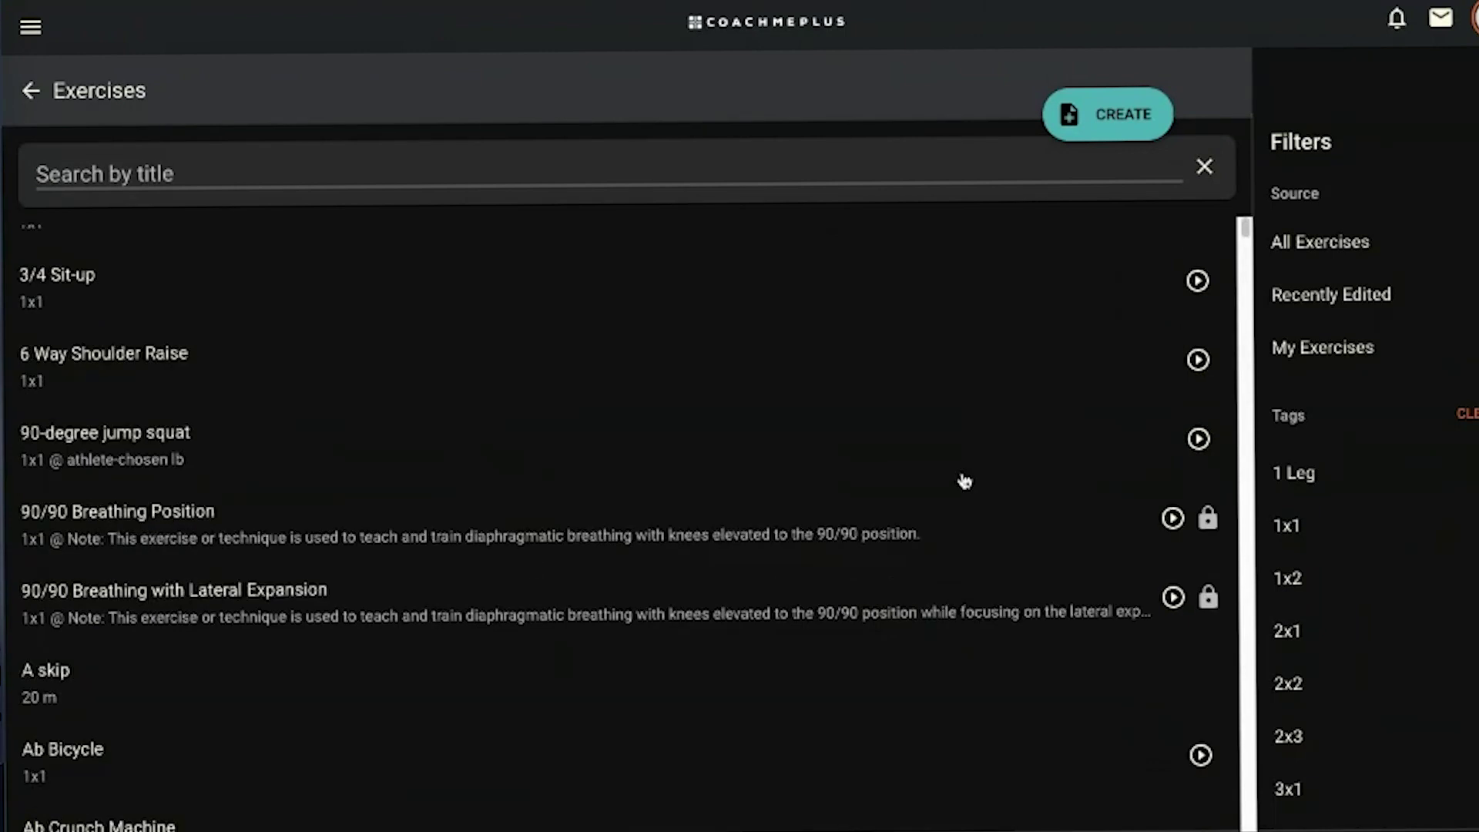
scroll(961, 501, down, 3)
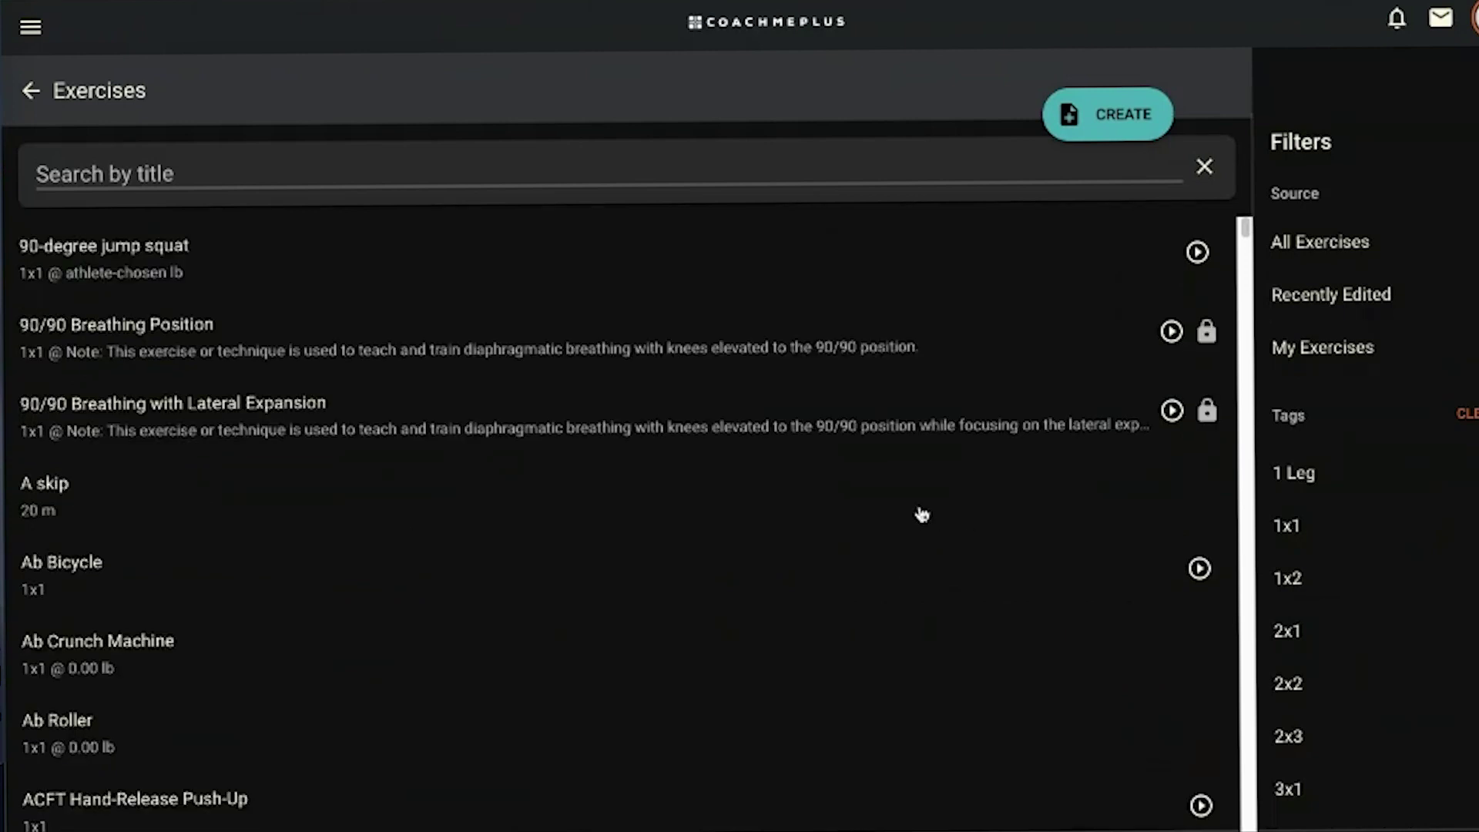
click(205, 584)
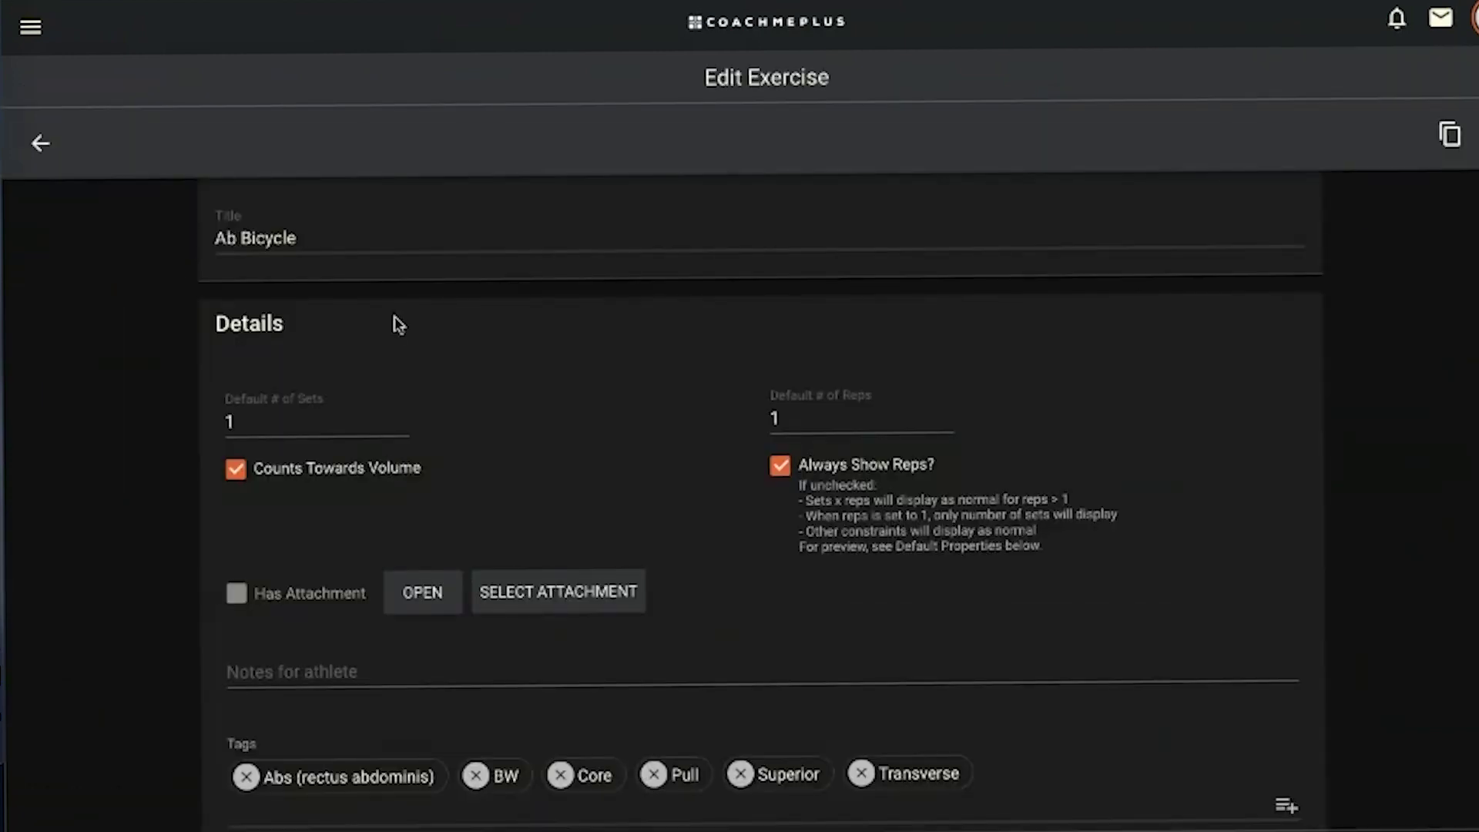
scroll(446, 488, down, 1)
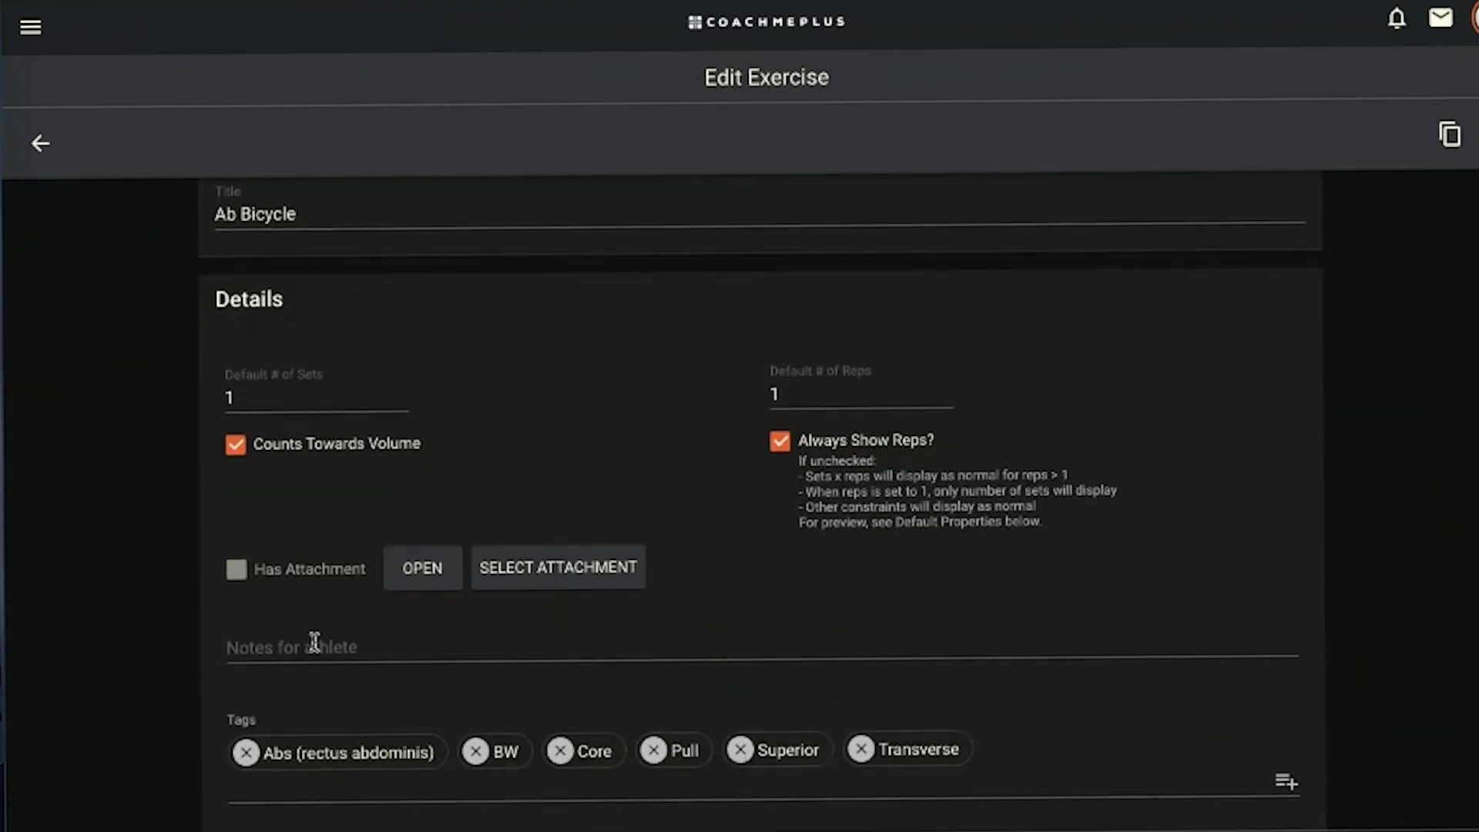
scroll(315, 647, down, 1)
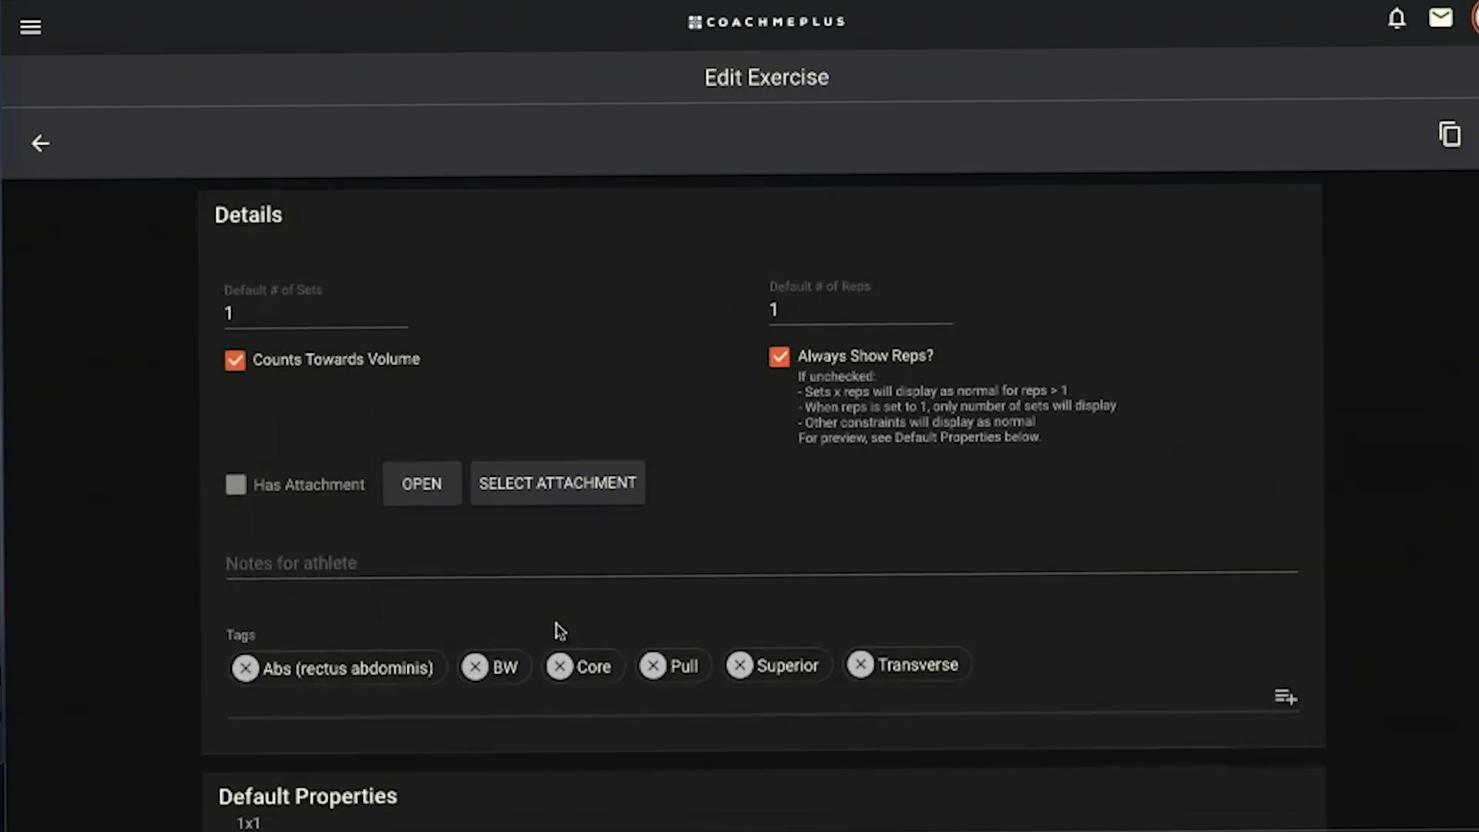
scroll(570, 623, up, 1)
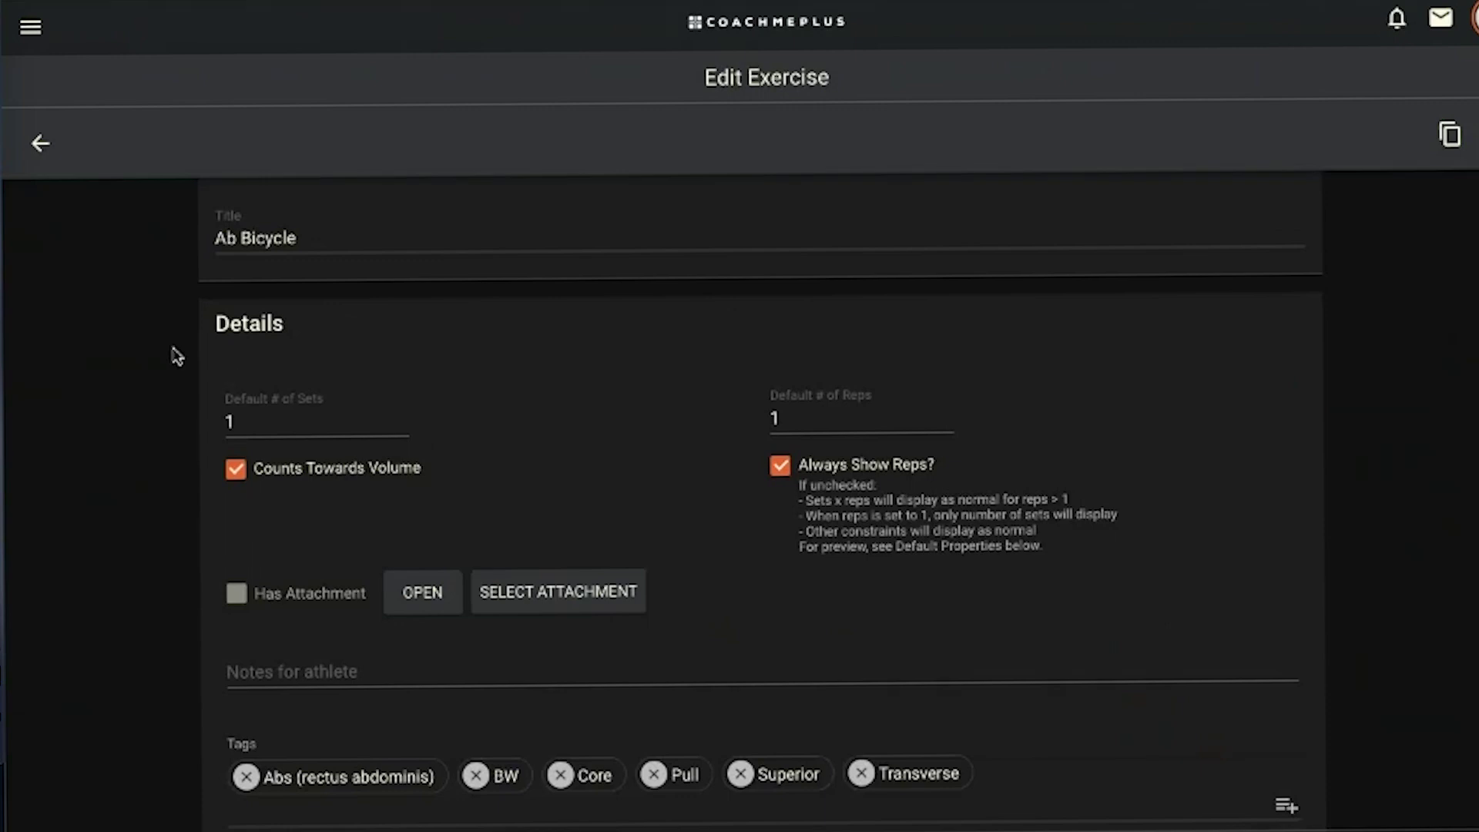
click(37, 145)
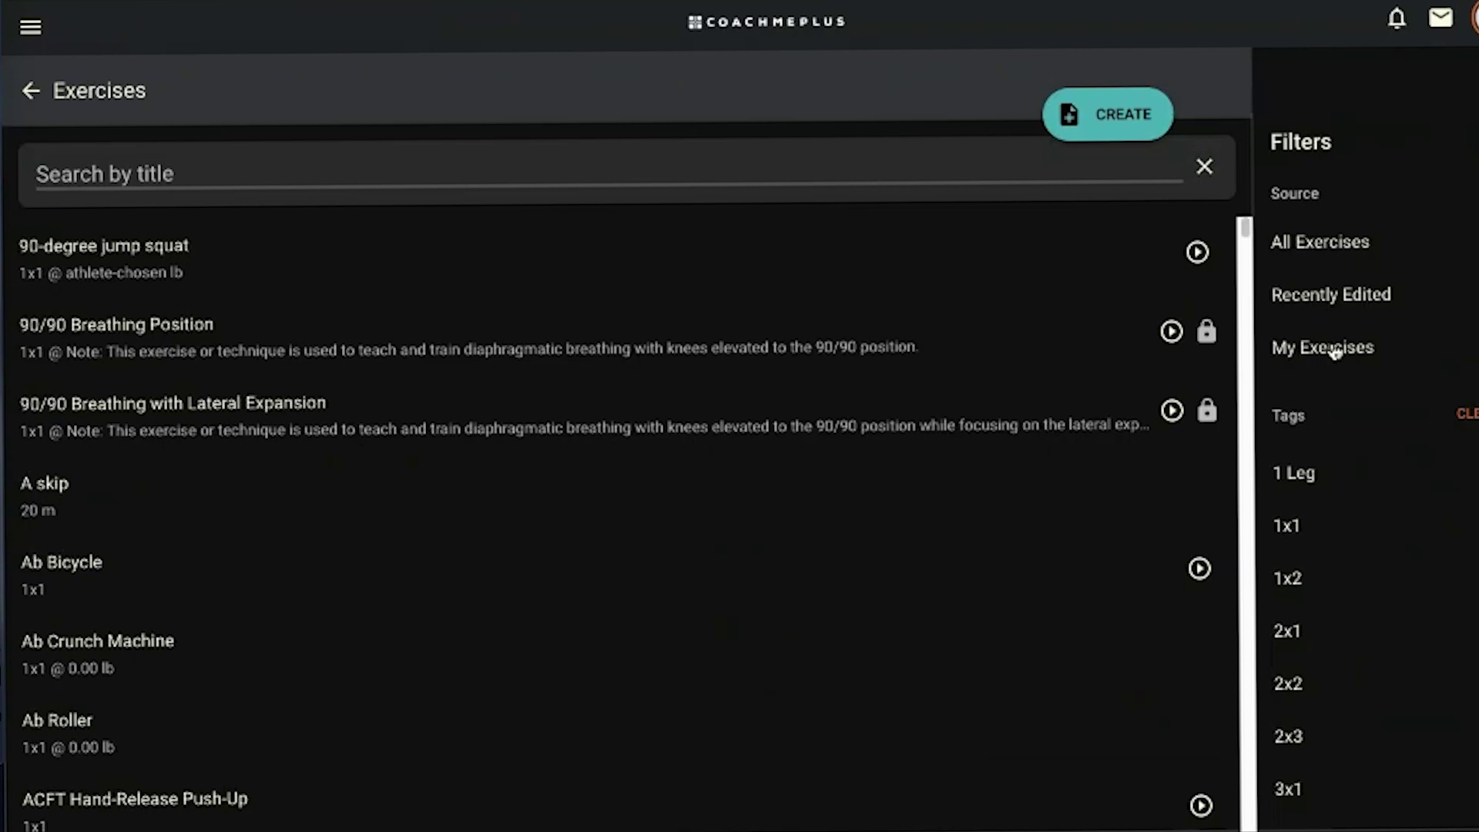
scroll(1430, 570, down, 1)
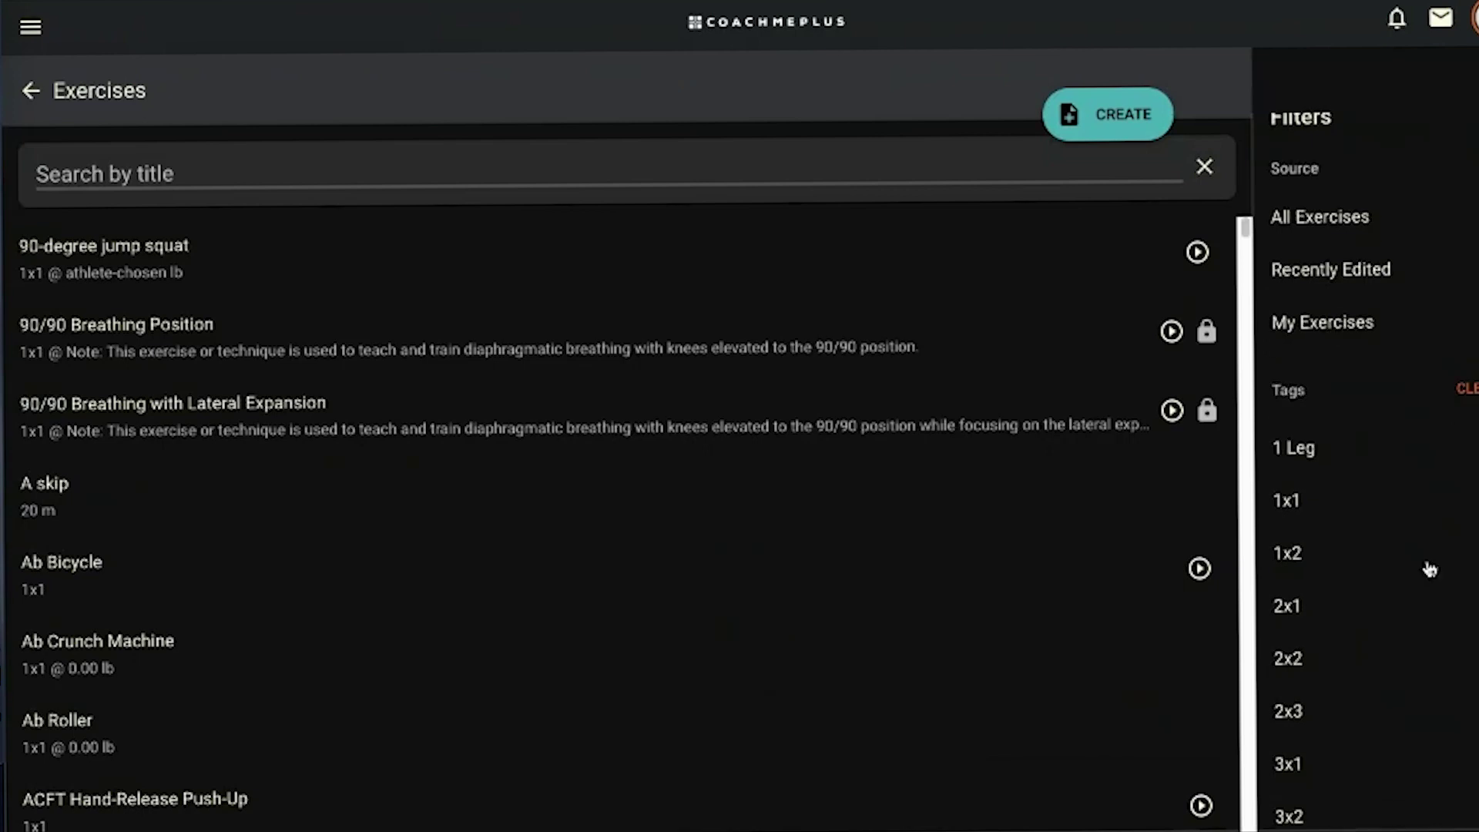
scroll(1417, 586, down, 4)
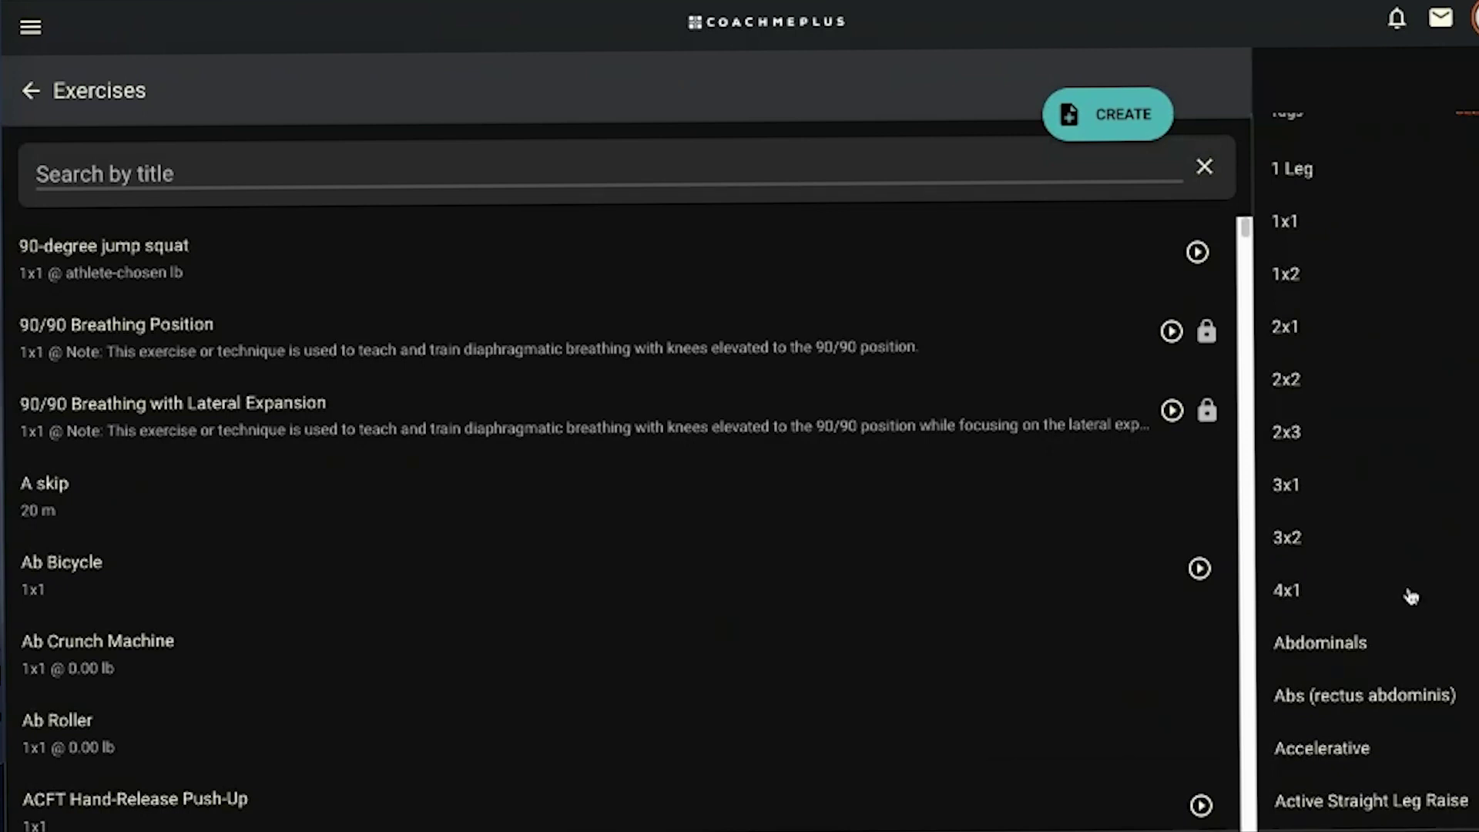
scroll(1412, 595, down, 1)
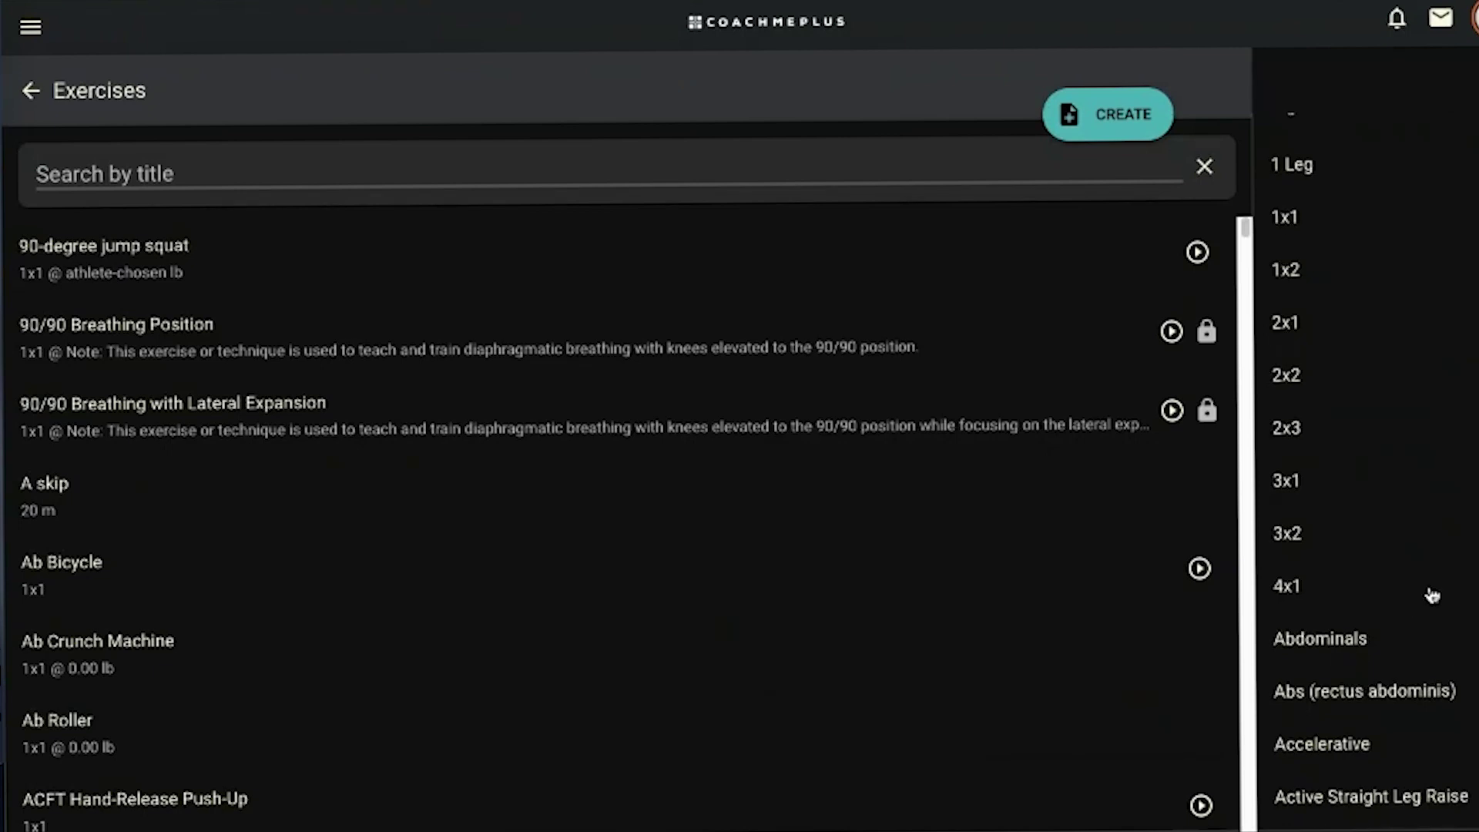
scroll(1417, 598, down, 3)
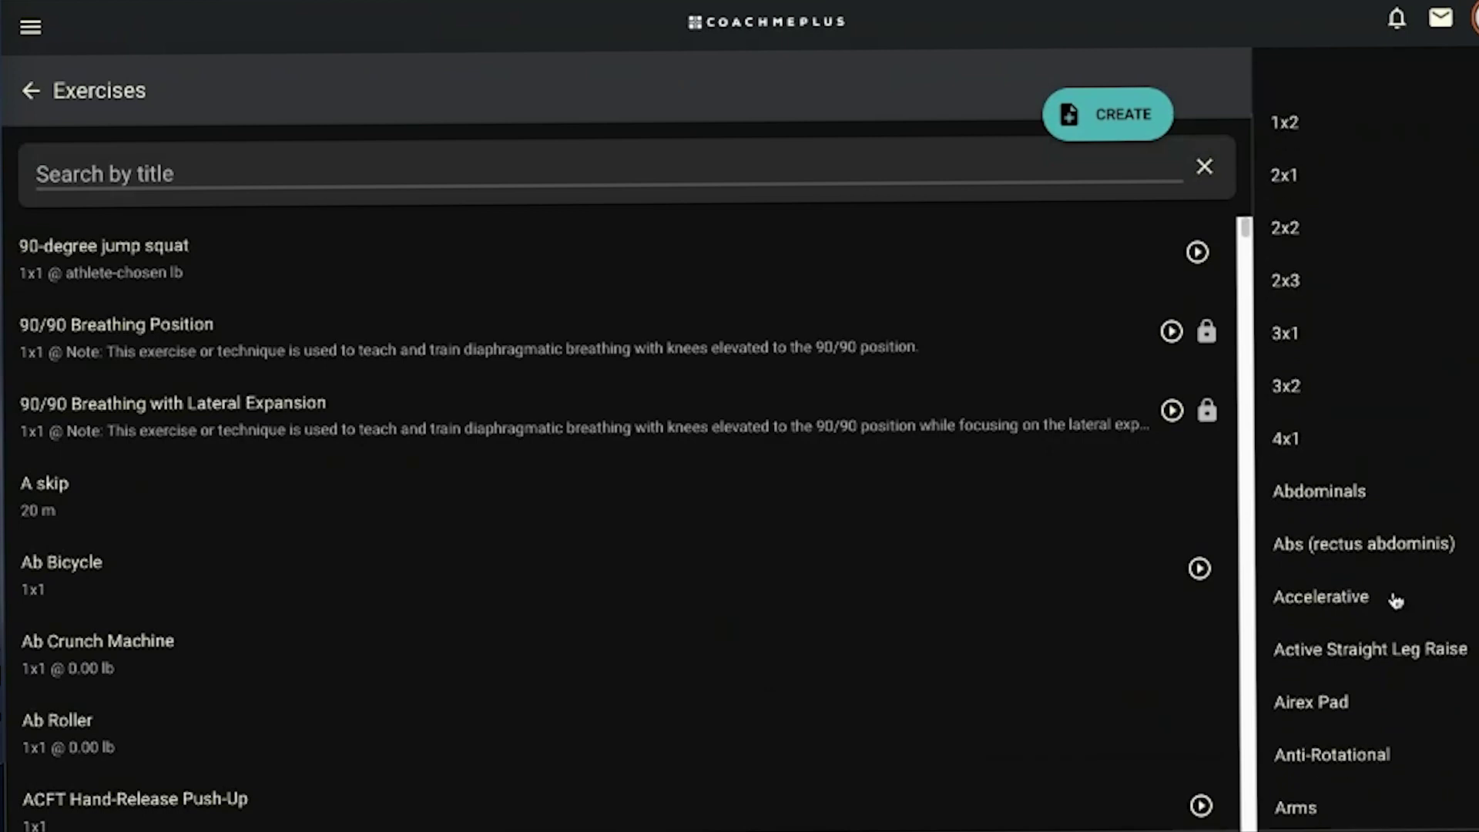
scroll(1388, 591, up, 1)
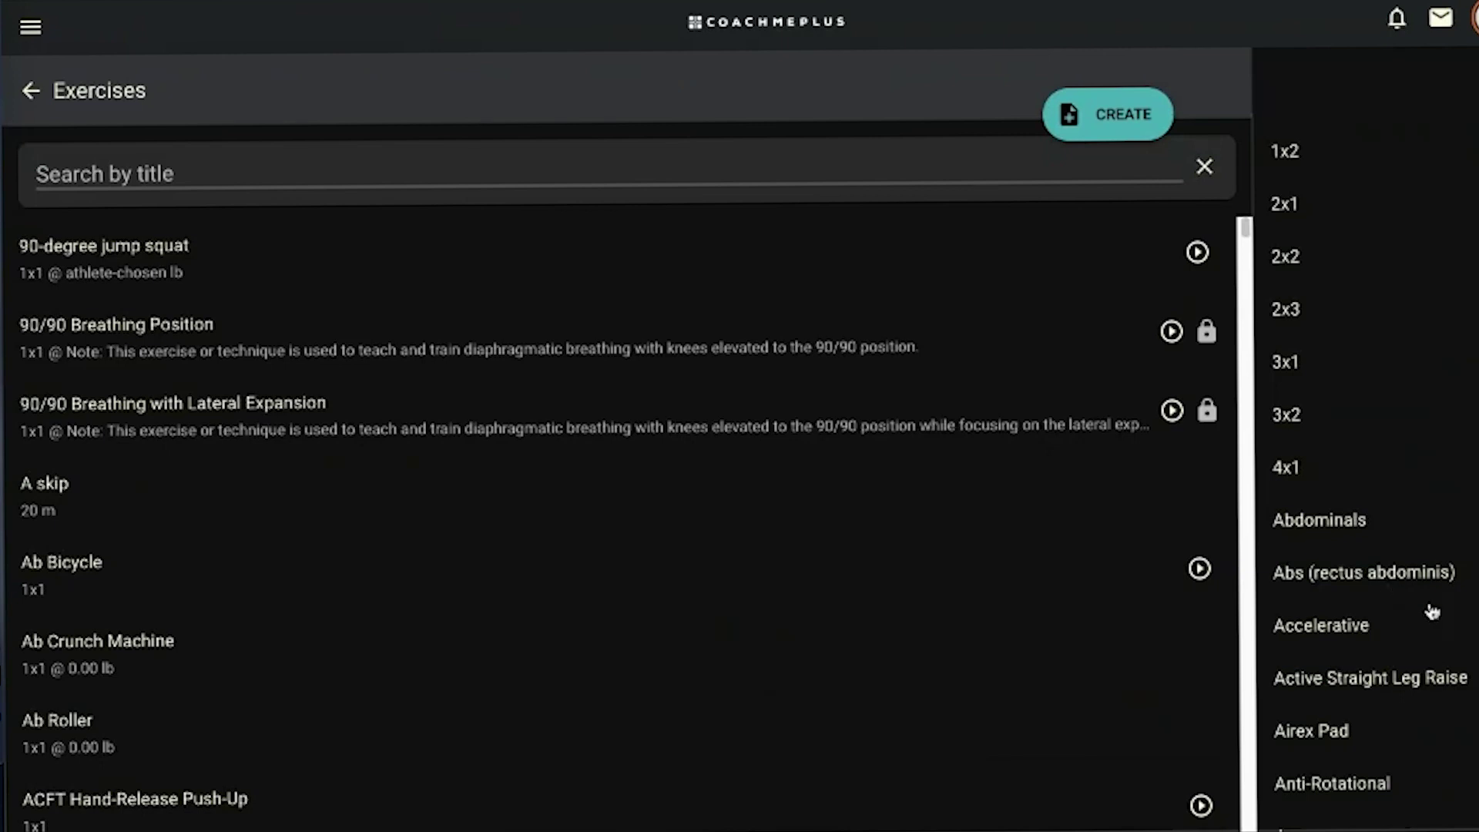
scroll(1427, 601, up, 5)
scroll(1427, 601, up, 2)
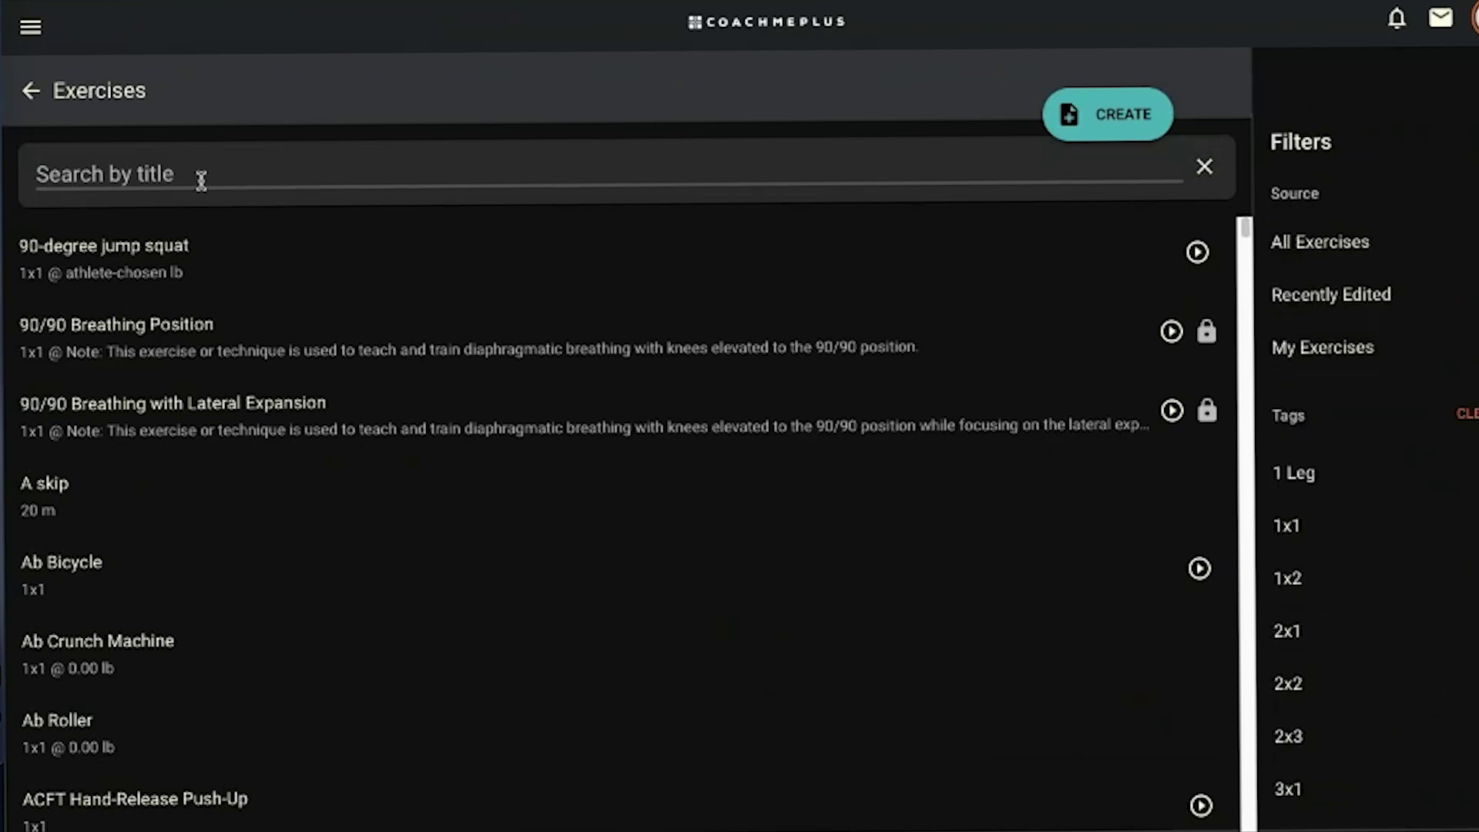
click(194, 171)
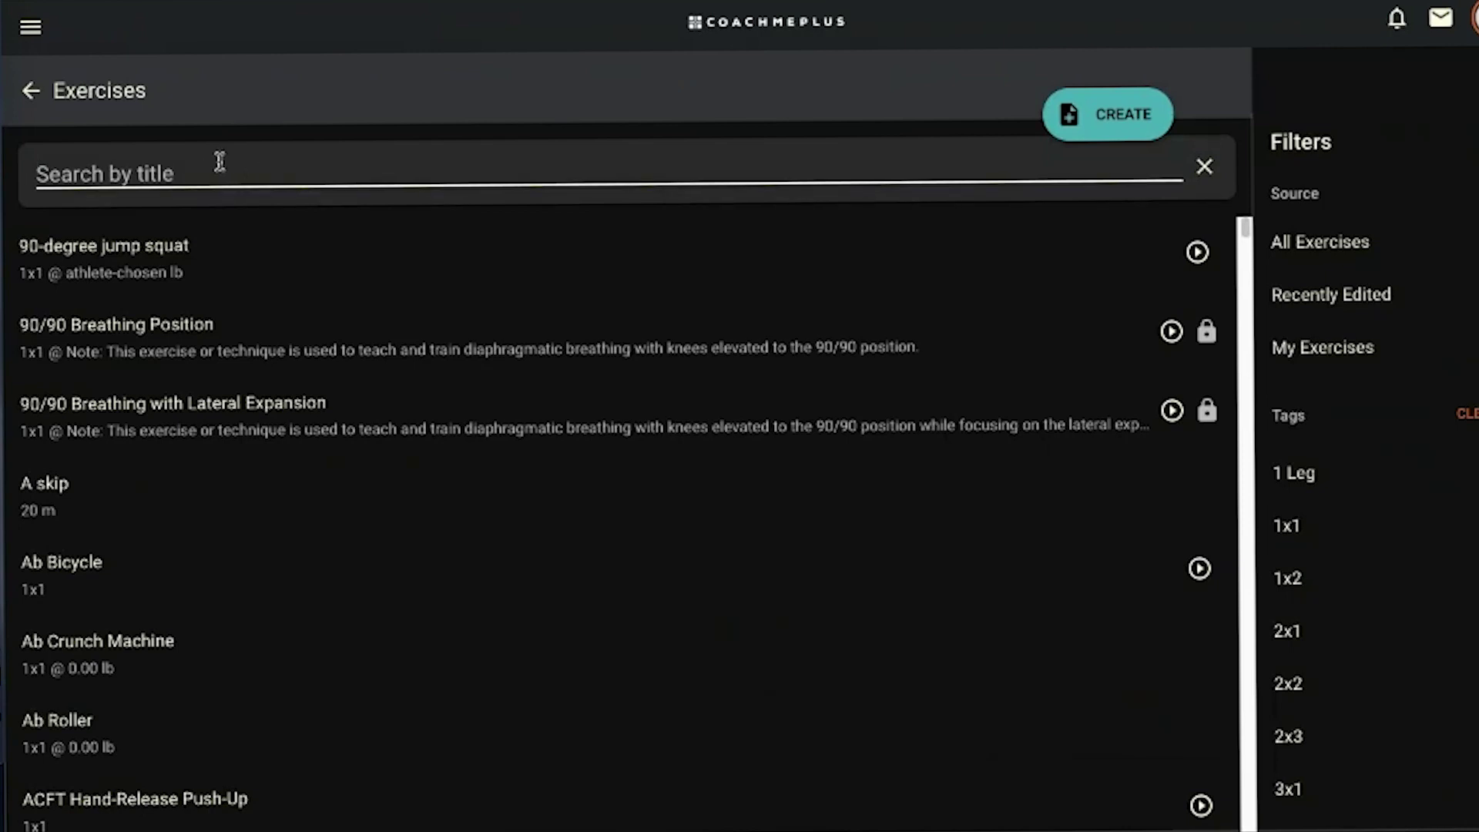
text(Push up)
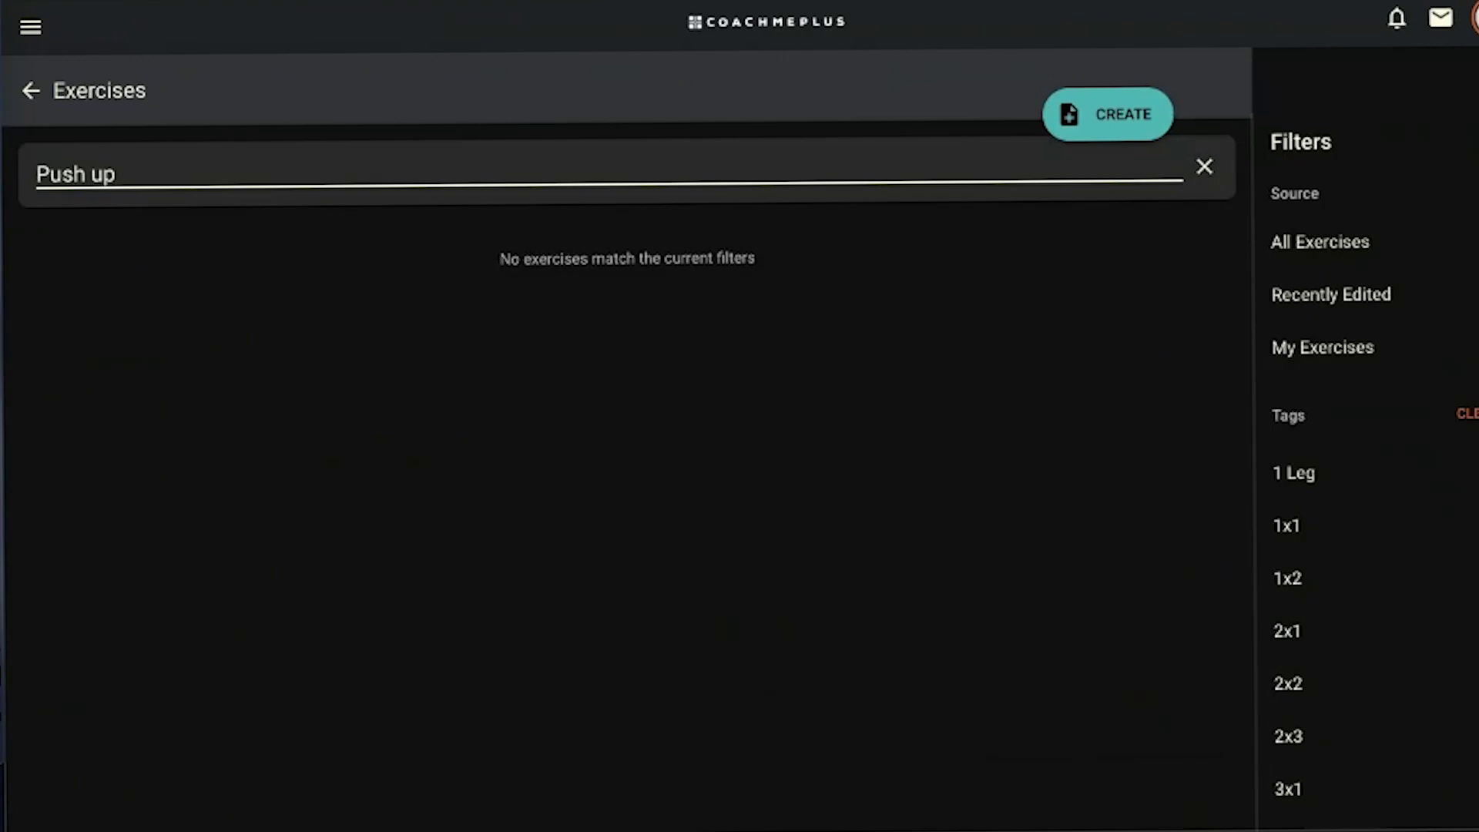
key(BackSpace)
key(BackSpace)
key(BackSpace)
text(up)
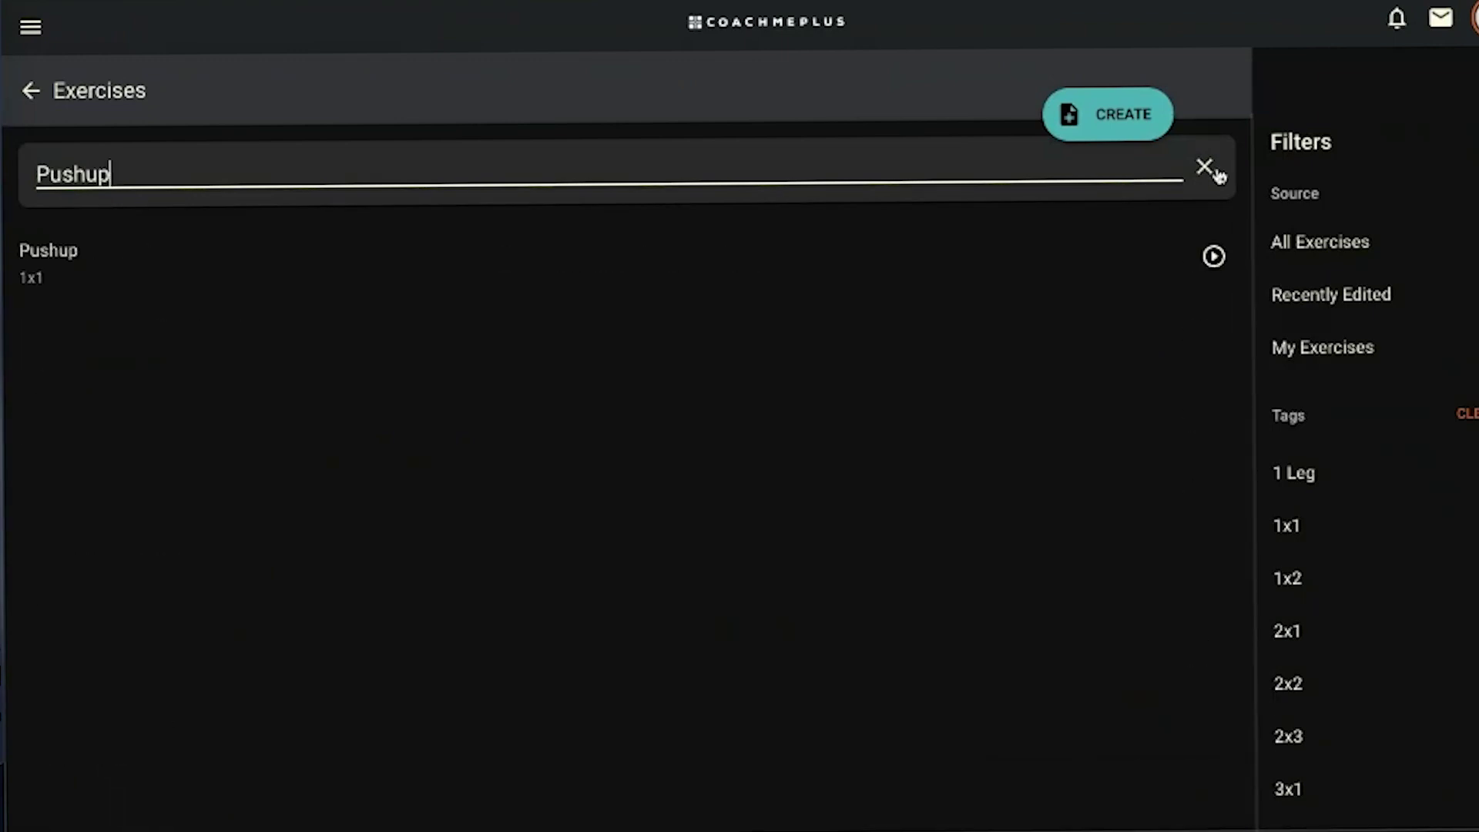
click(1206, 169)
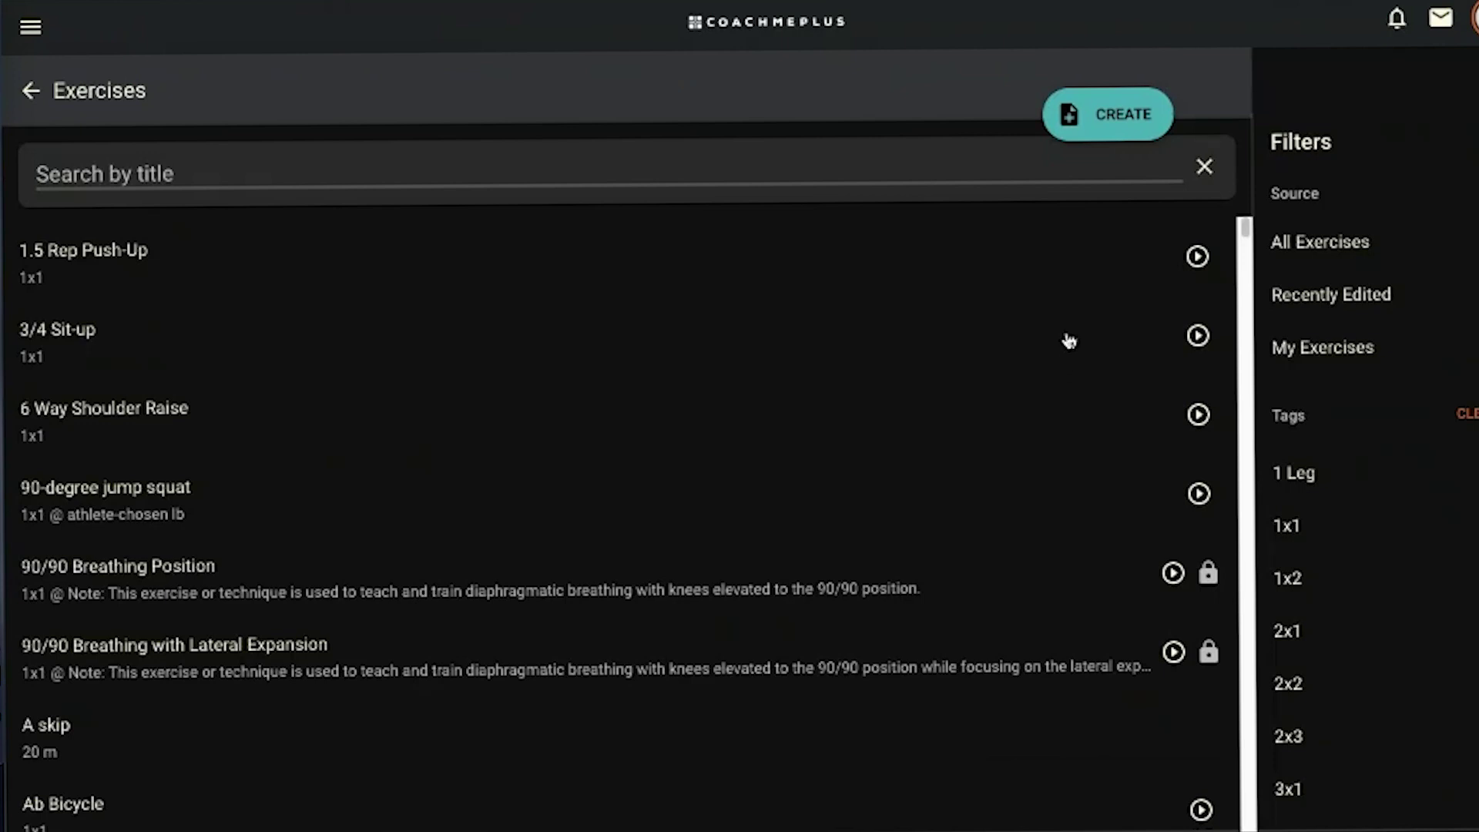
click(1101, 120)
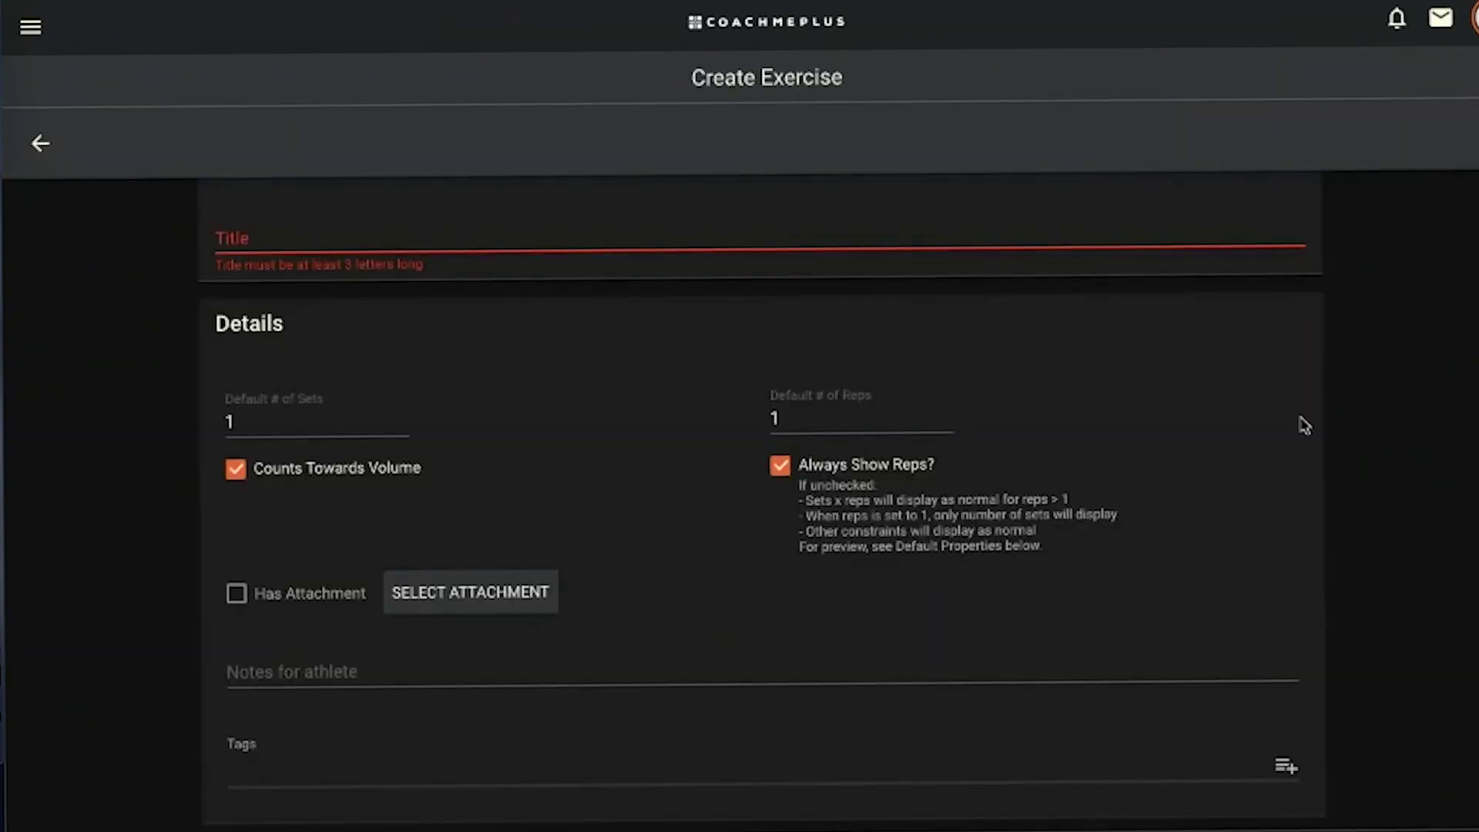
Enter 'Demo Exercise' as the new exercise's title
scroll(1304, 426, down, 1)
scroll(1256, 414, up, 1)
click(916, 222)
text(Dem)
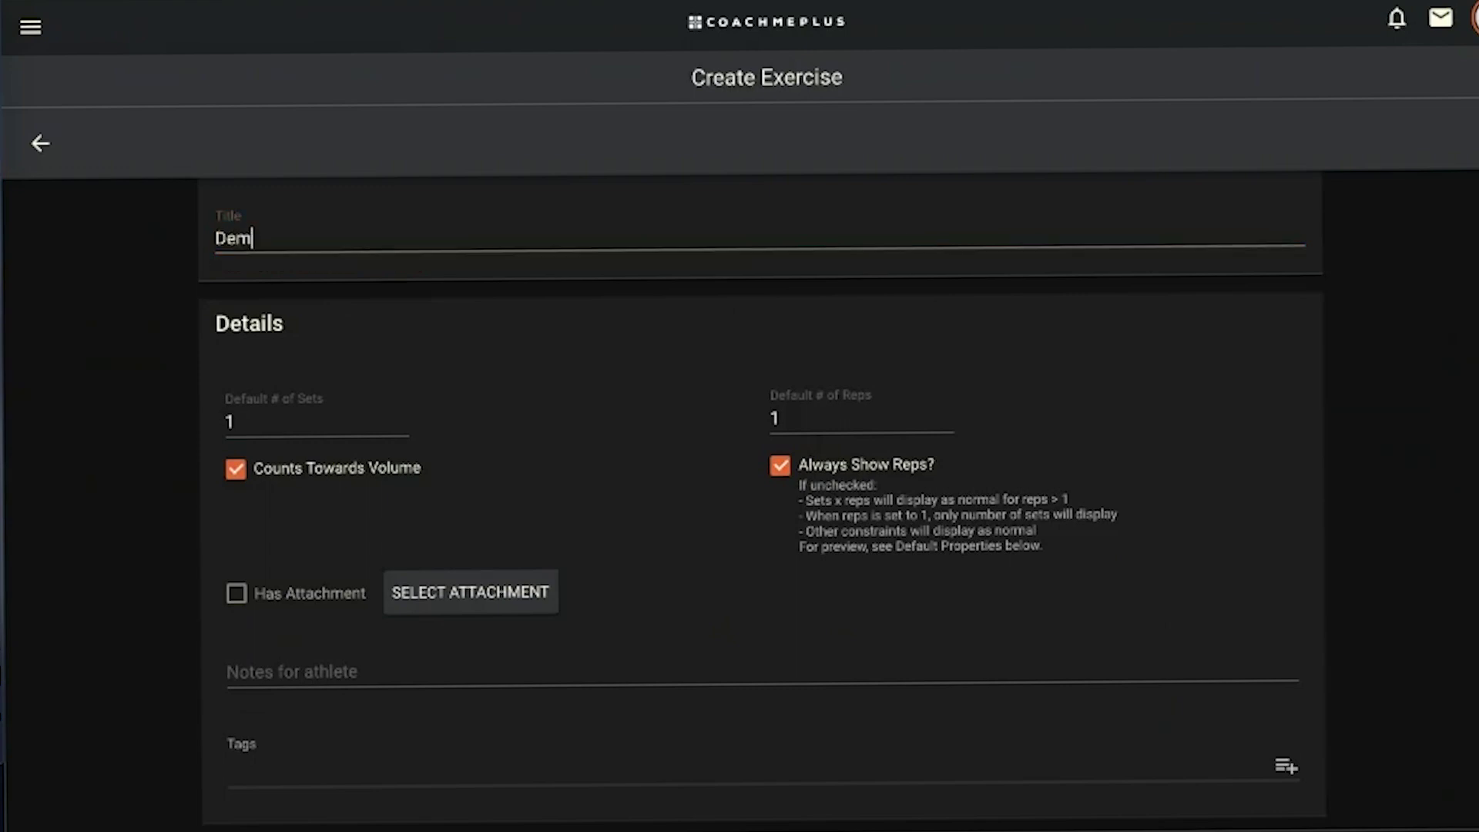
text(o Exercise)
Scroll down to Default Properties and select the default reps value of 10
scroll(570, 568, down, 1)
scroll(766, 566, up, 1)
scroll(843, 505, down, 1)
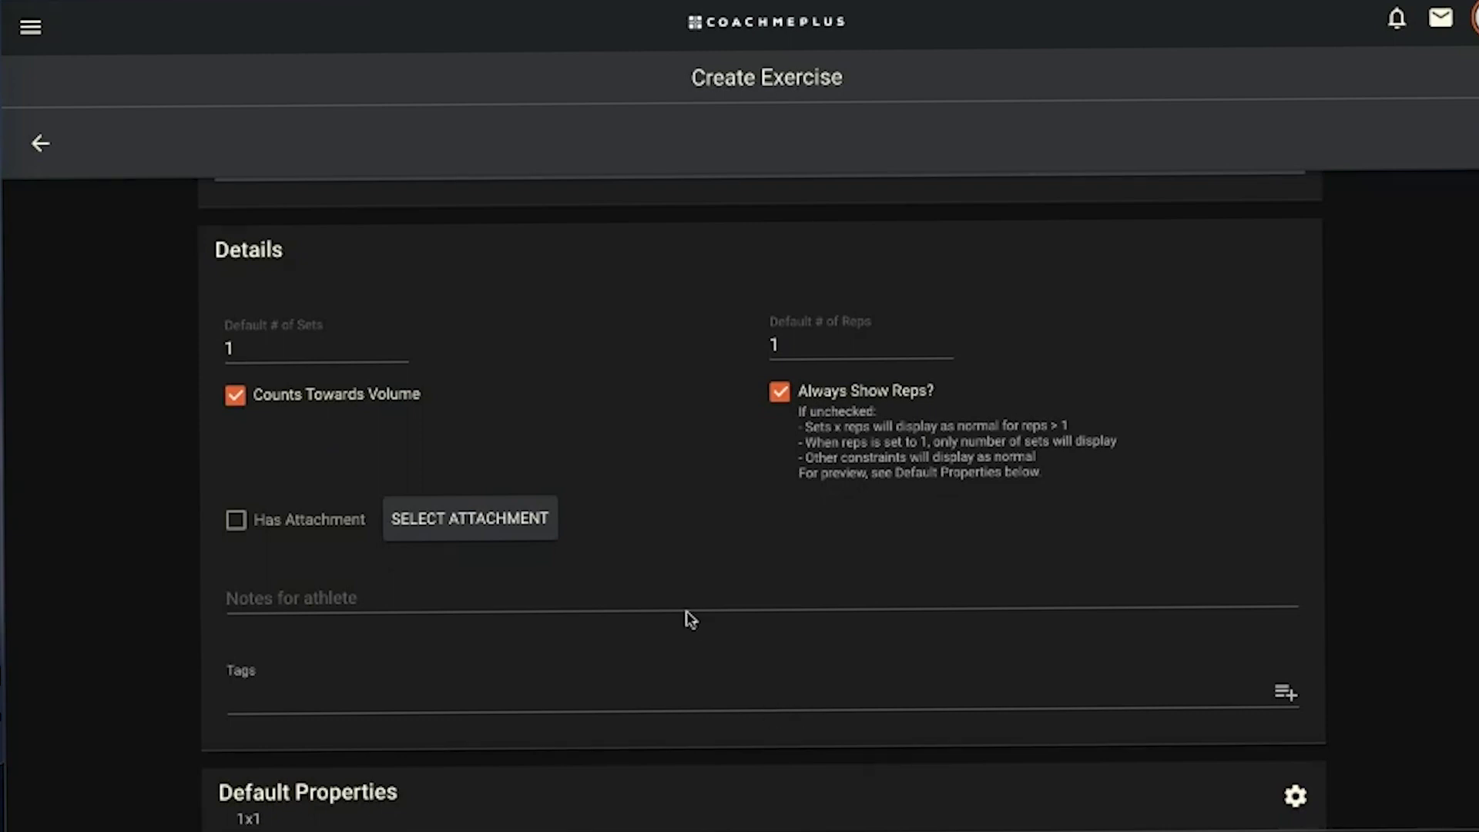
click(846, 347)
text(0)
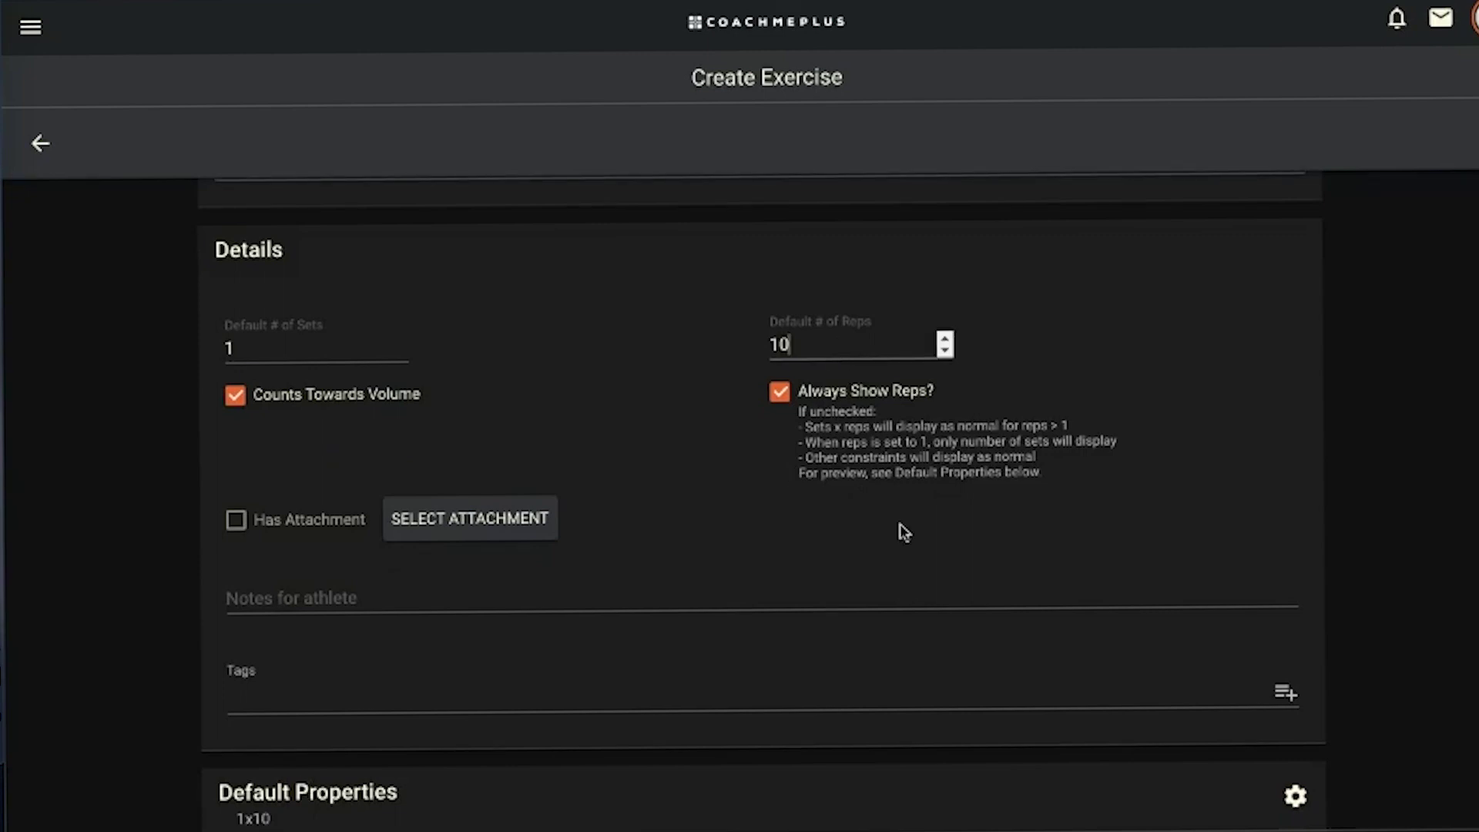
key(BackSpace)
click(781, 395)
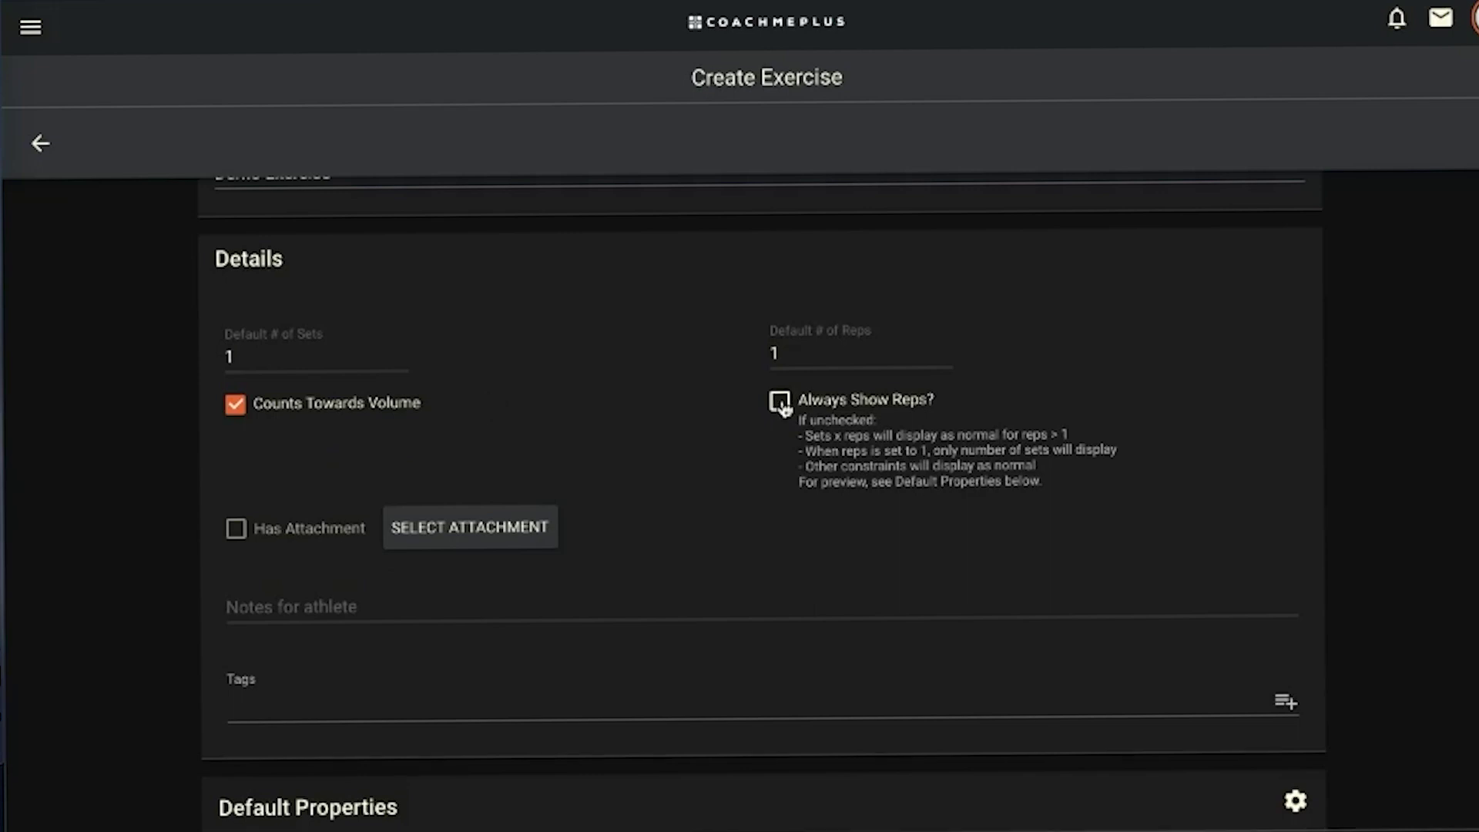
click(780, 402)
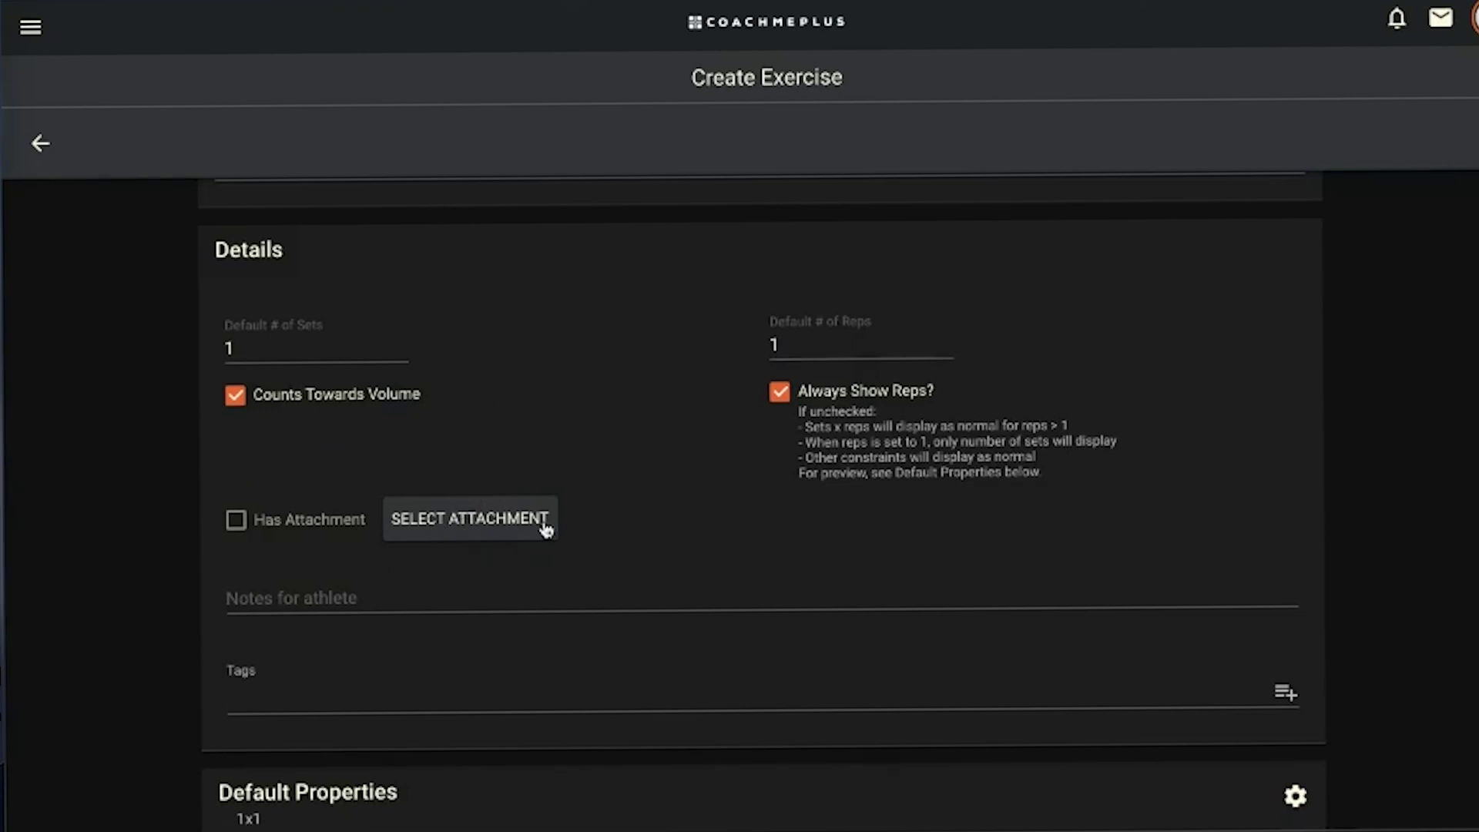
click(458, 524)
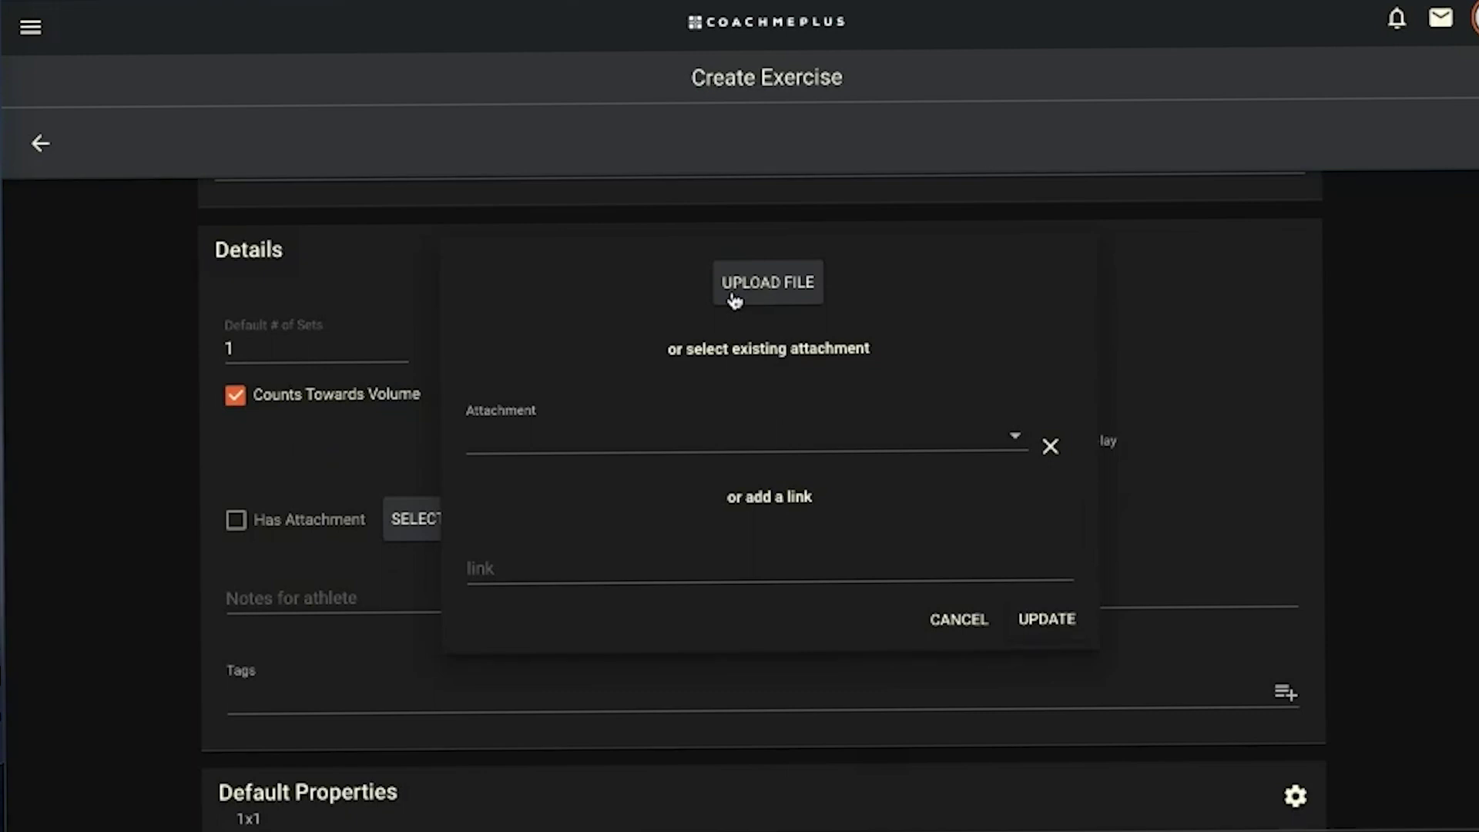
click(741, 558)
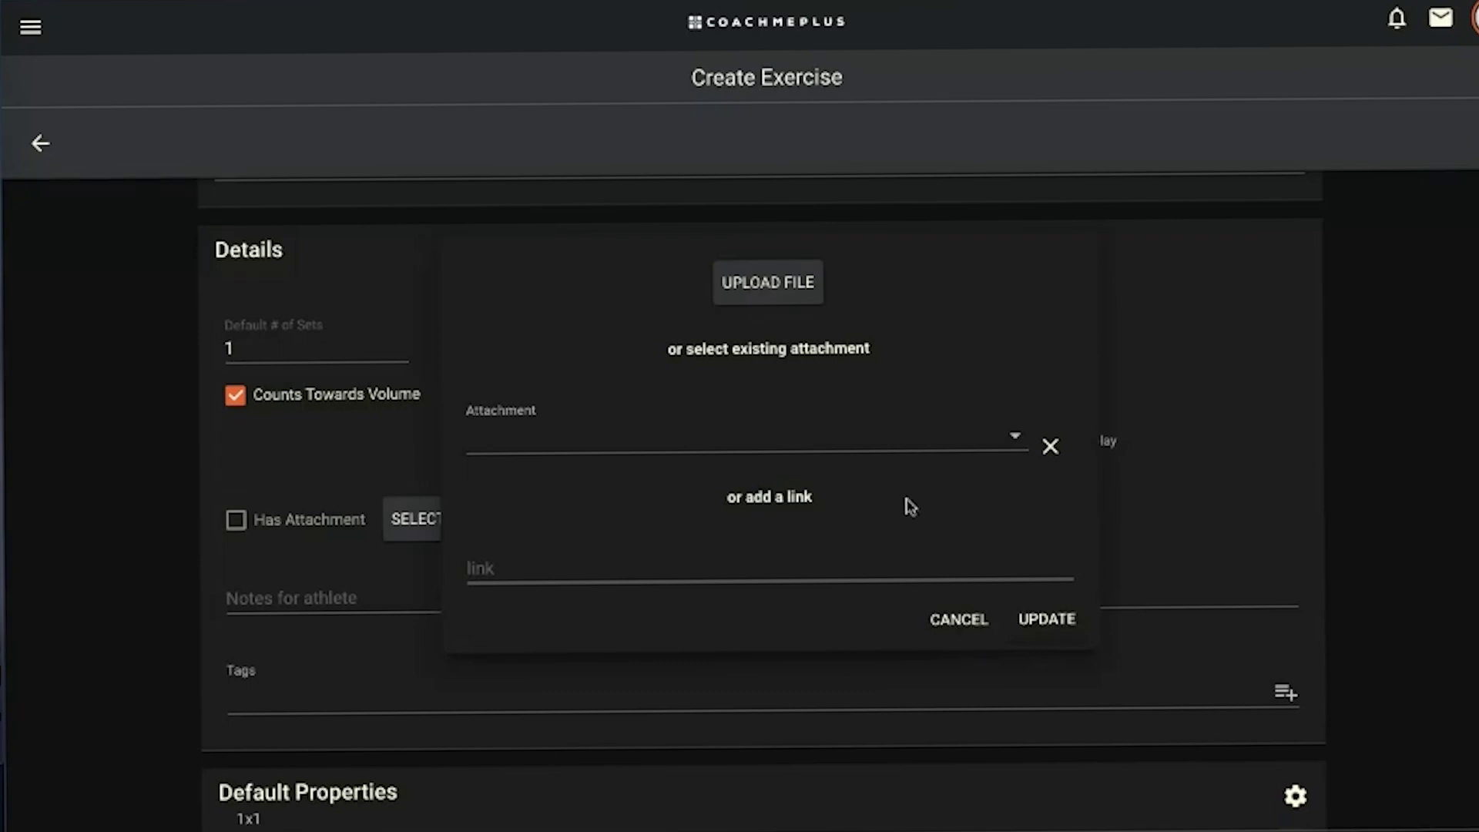
click(961, 623)
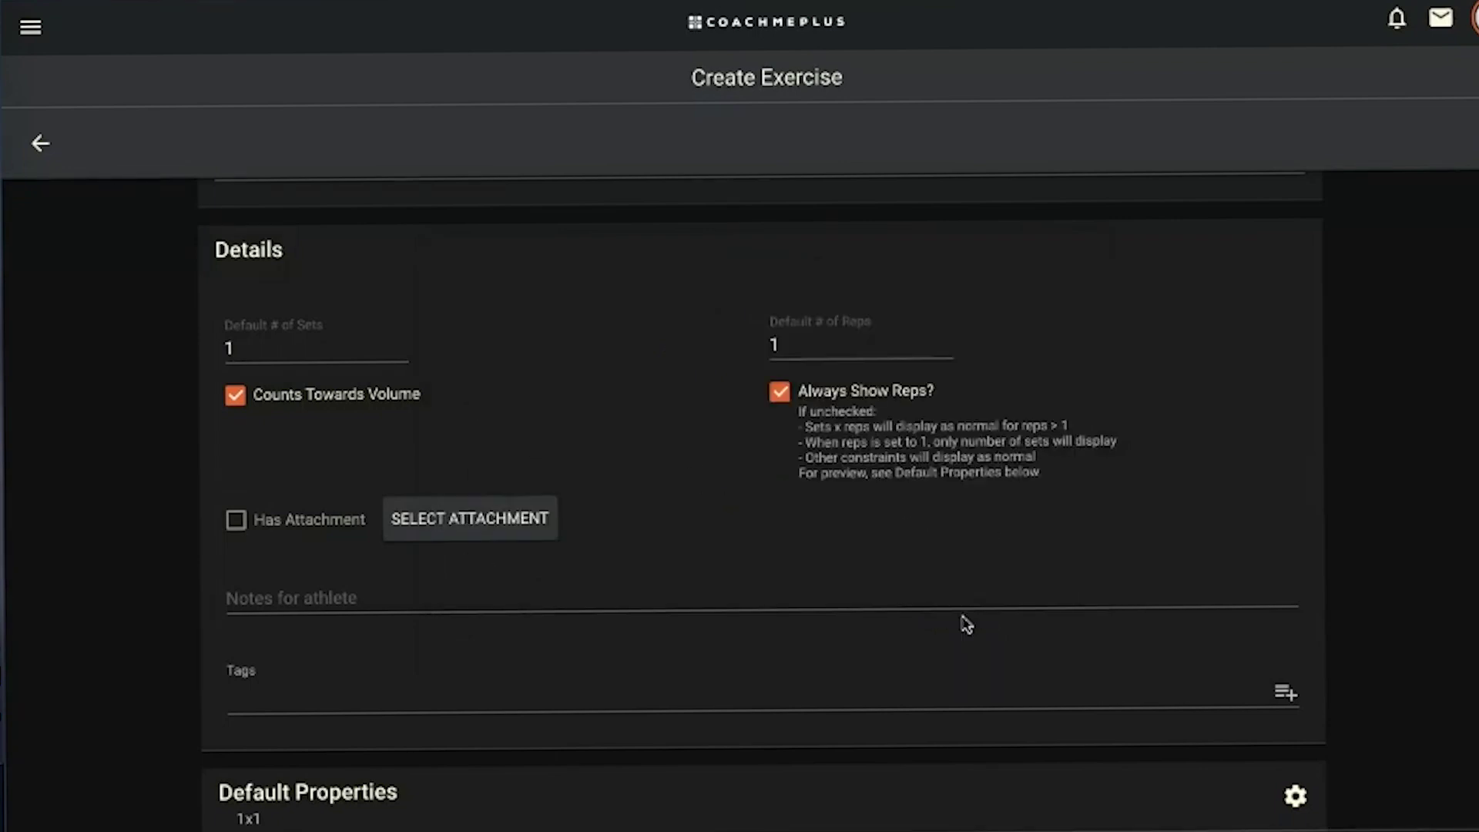
click(835, 598)
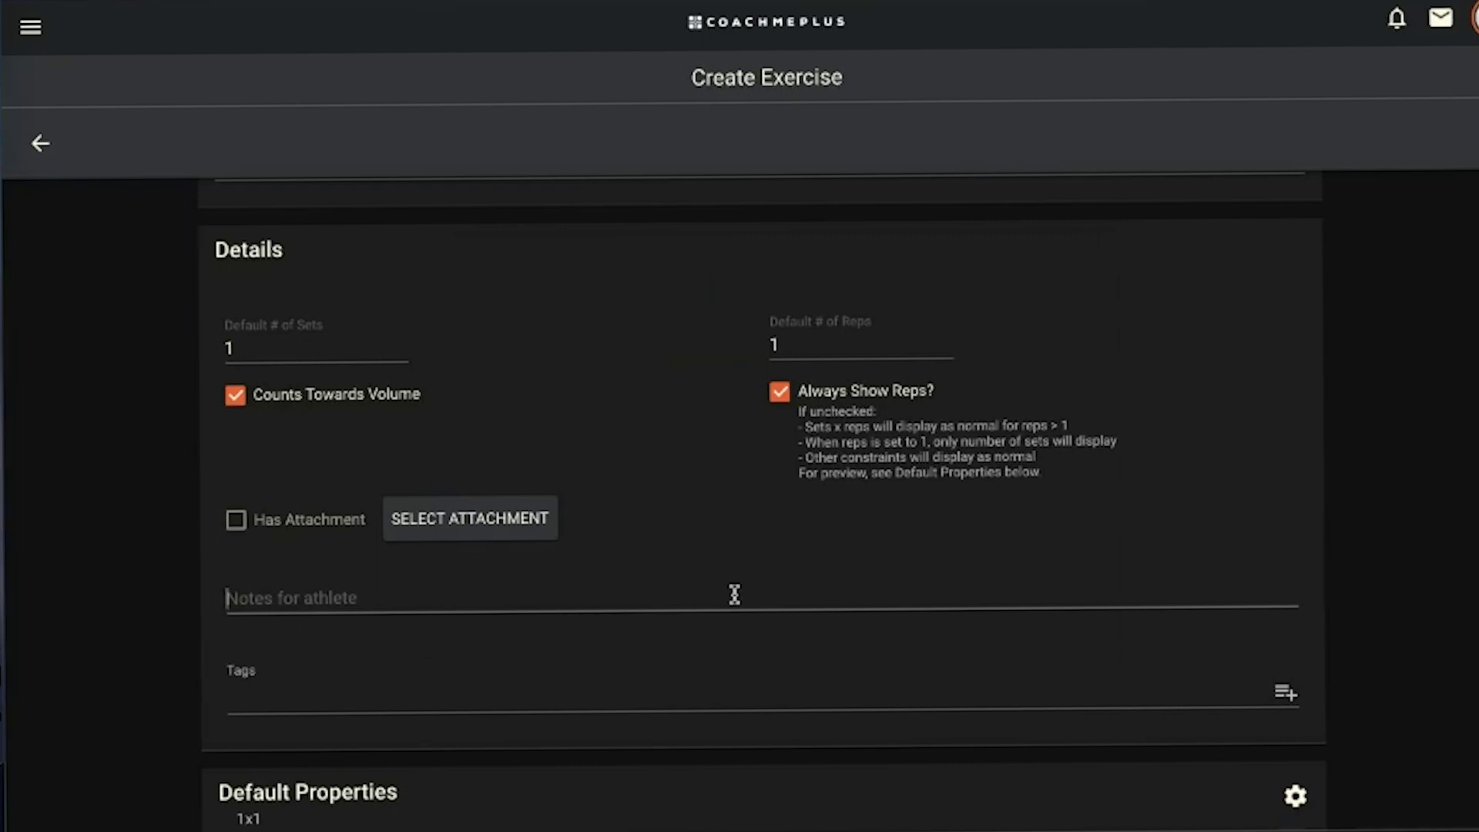
click(383, 700)
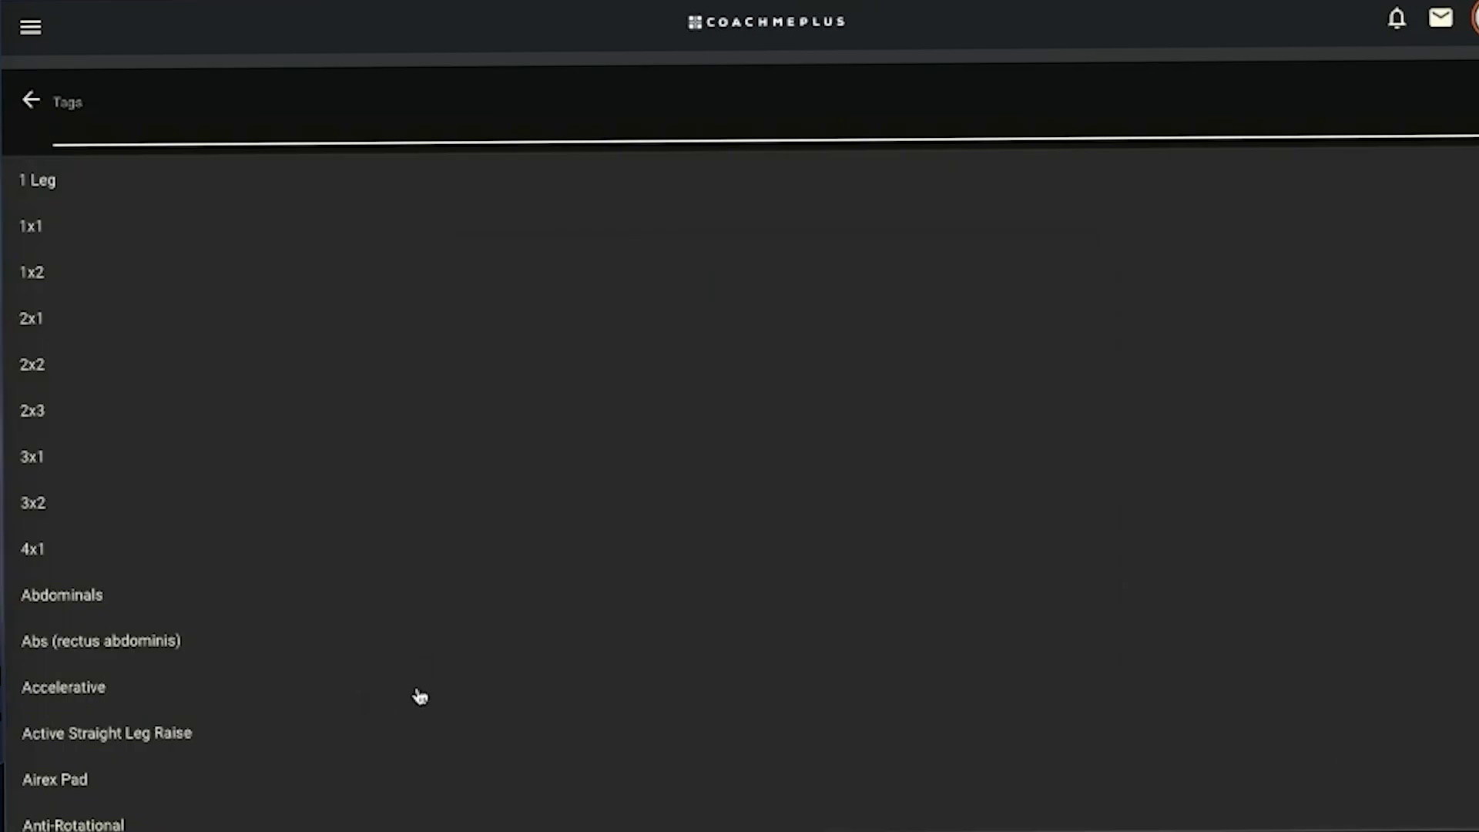
Search tags for 'Lower' and add the Lower Body tag
scroll(416, 690, down, 15)
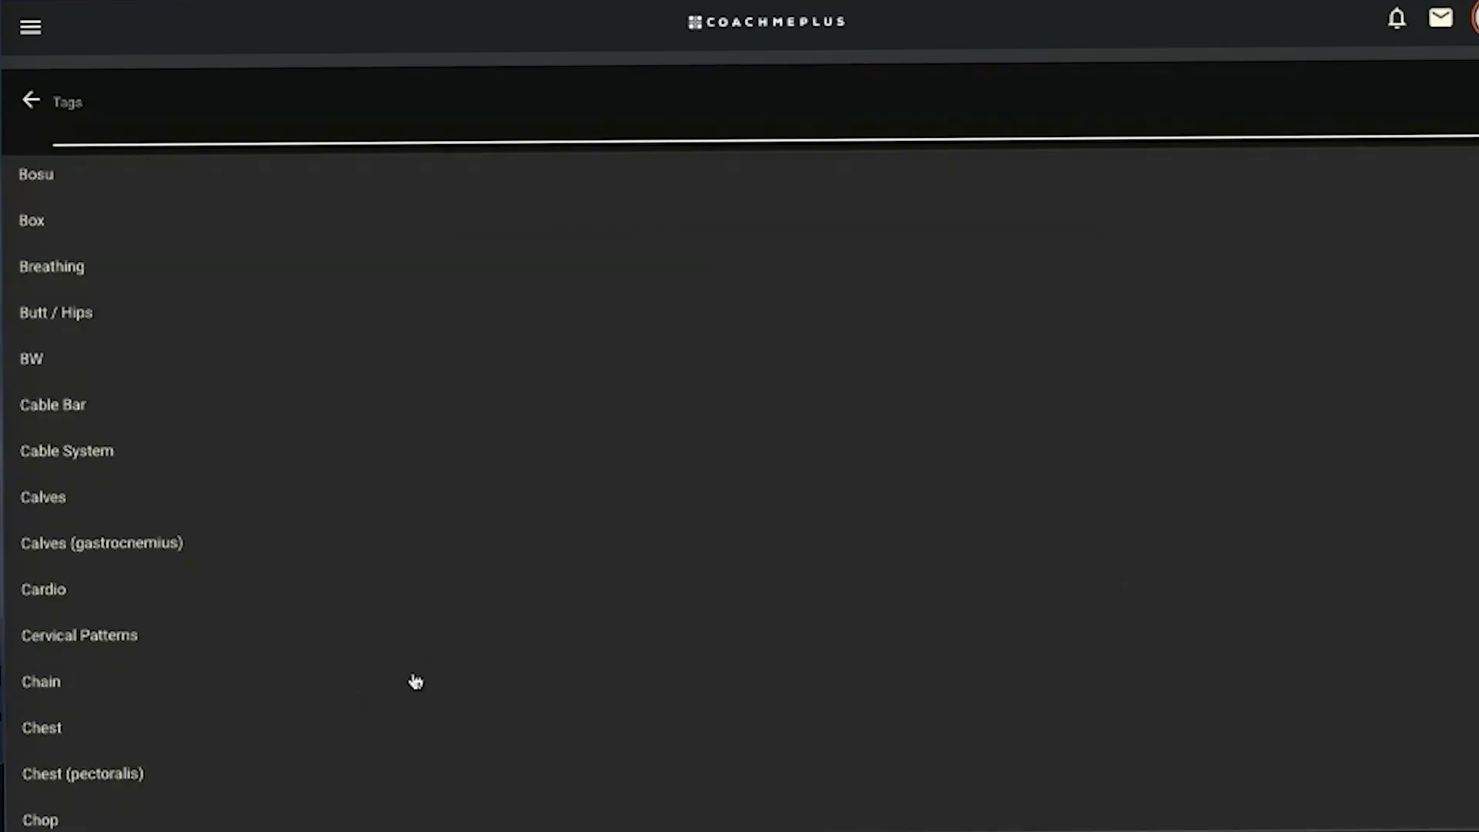
scroll(413, 683, down, 5)
scroll(380, 594, up, 20)
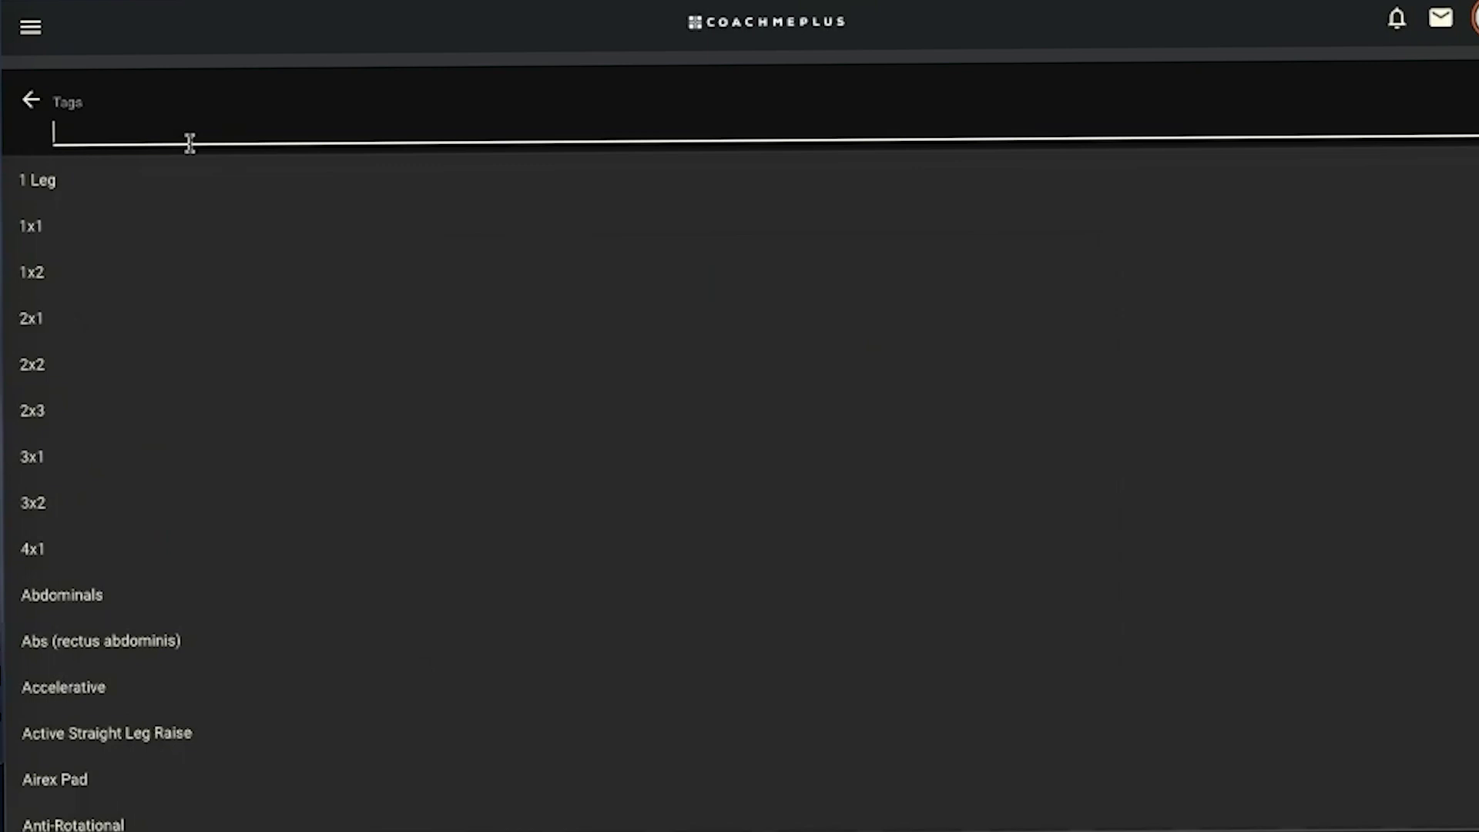
text(L)
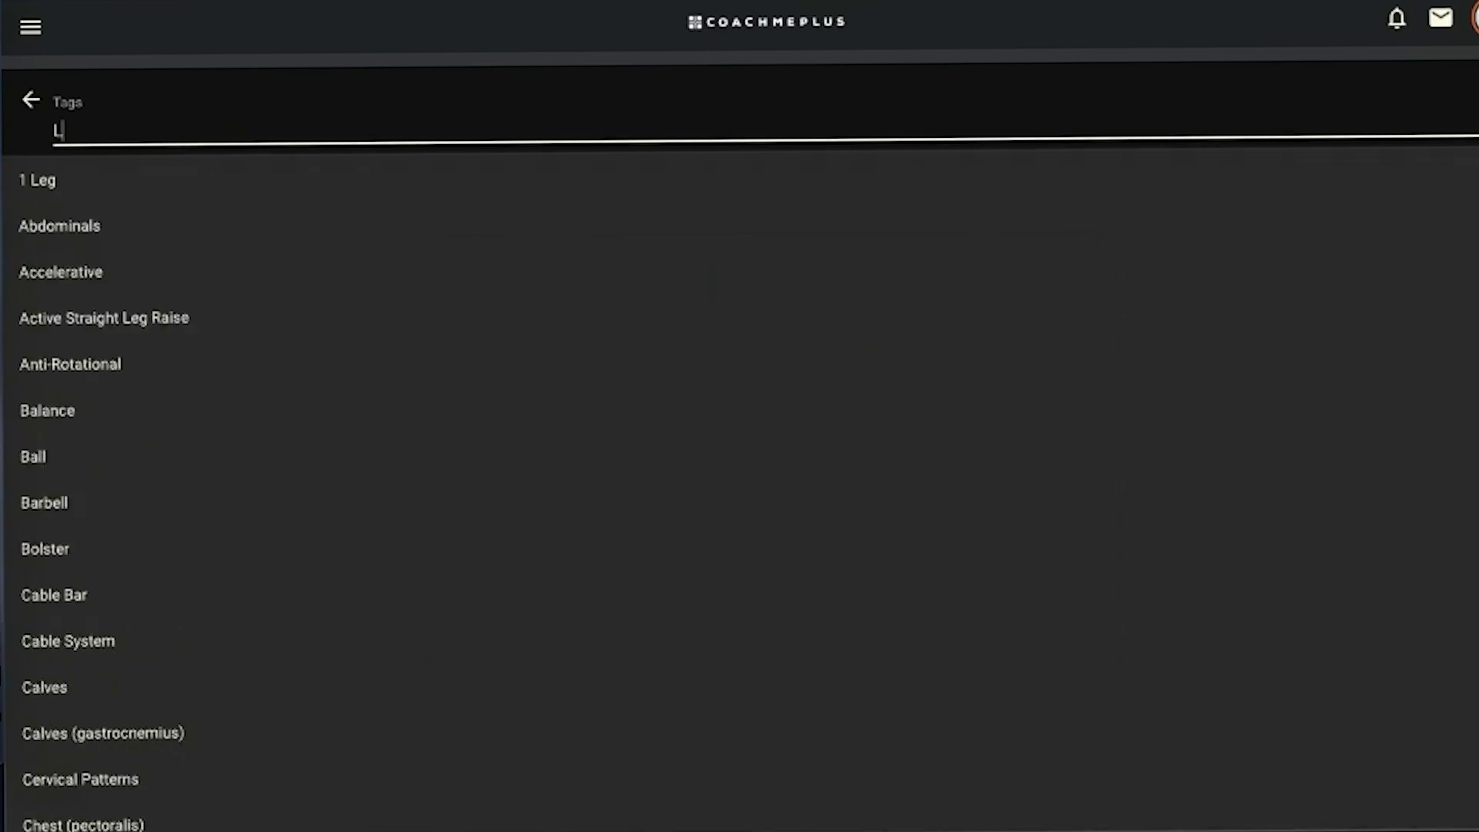
text(ower)
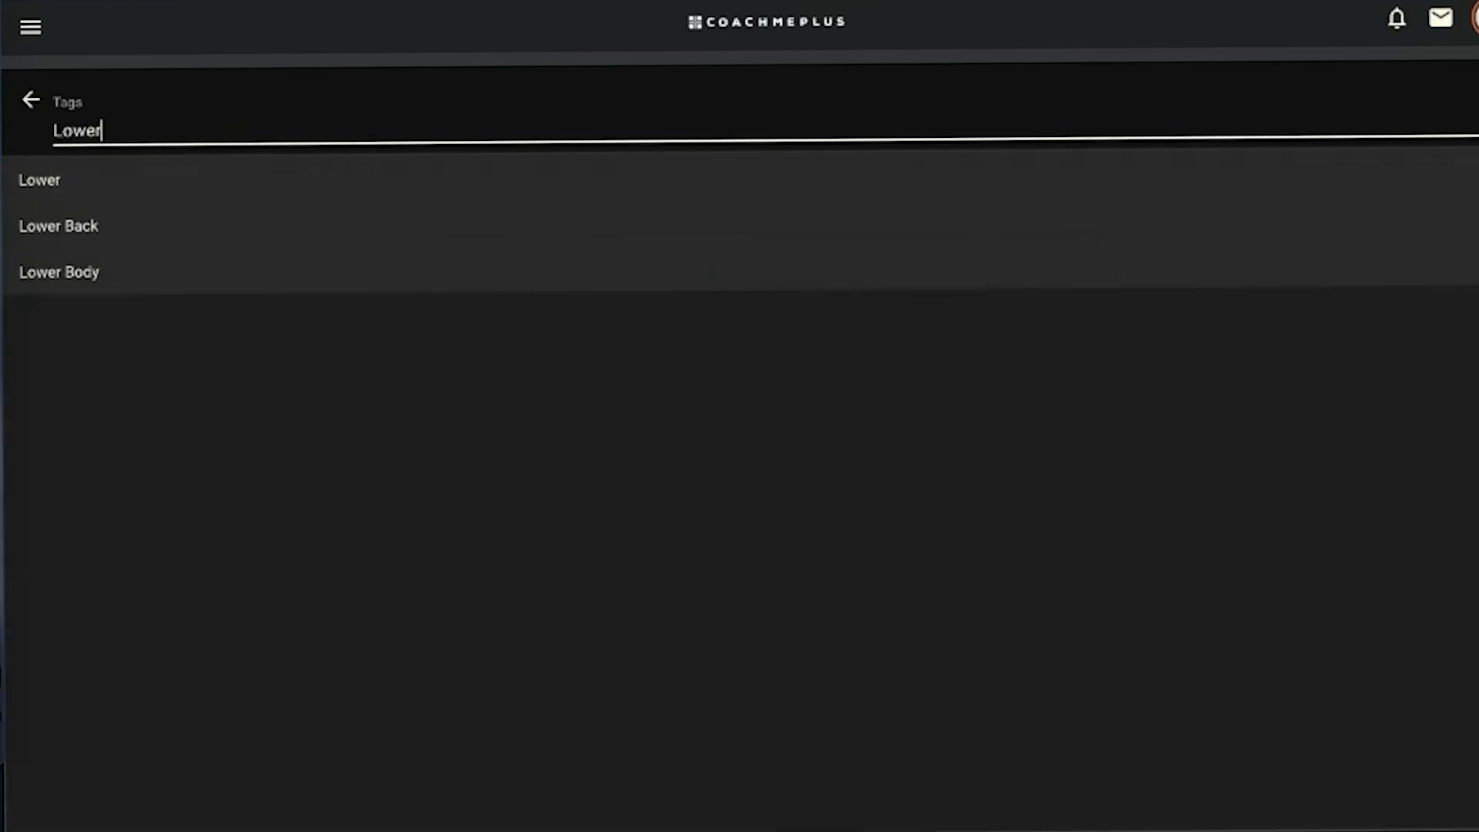
click(87, 278)
Create a new tag named 'Demo Tag' and add it to the exercise
click(233, 170)
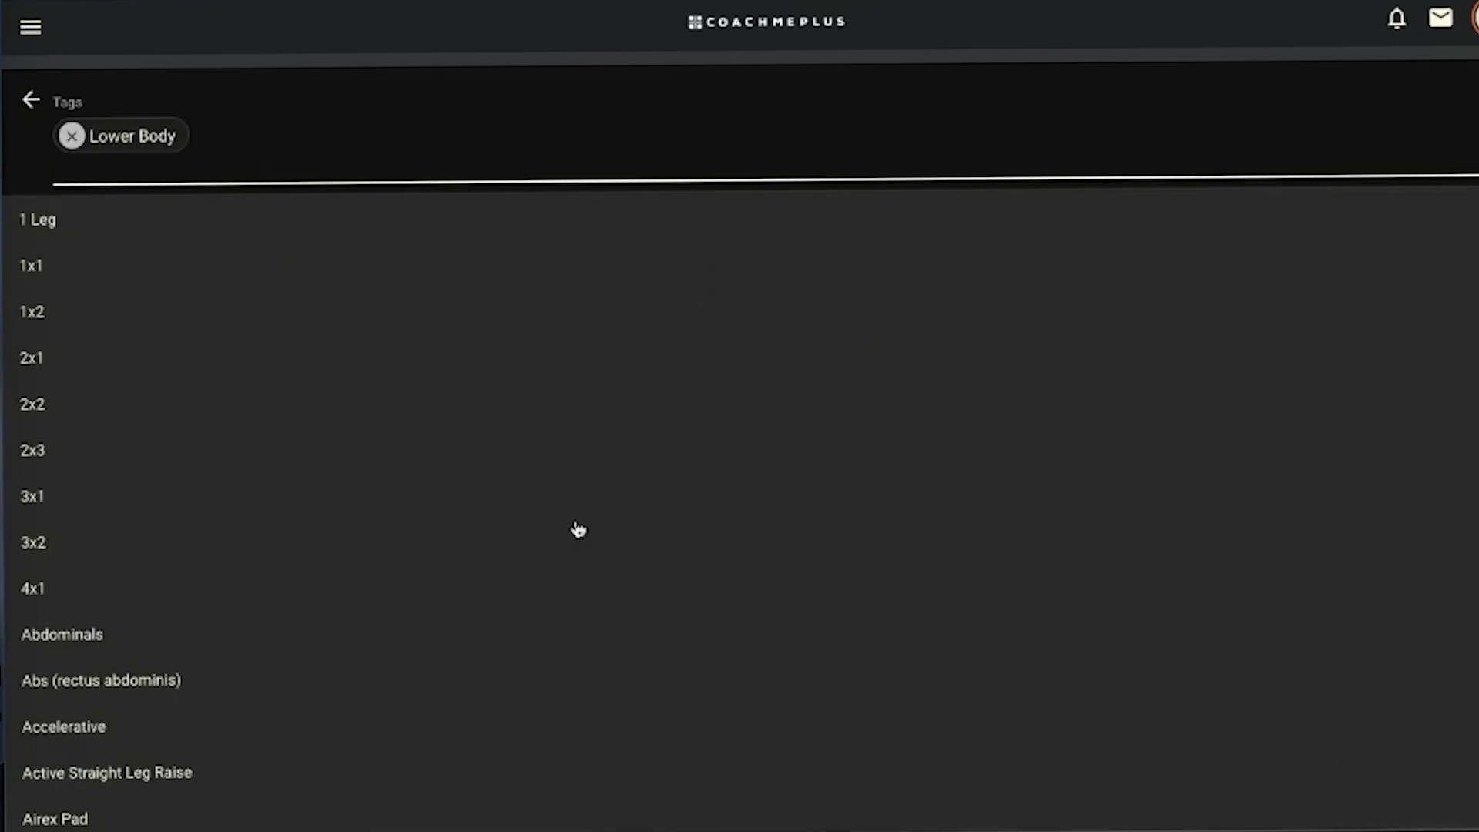
text(Demo)
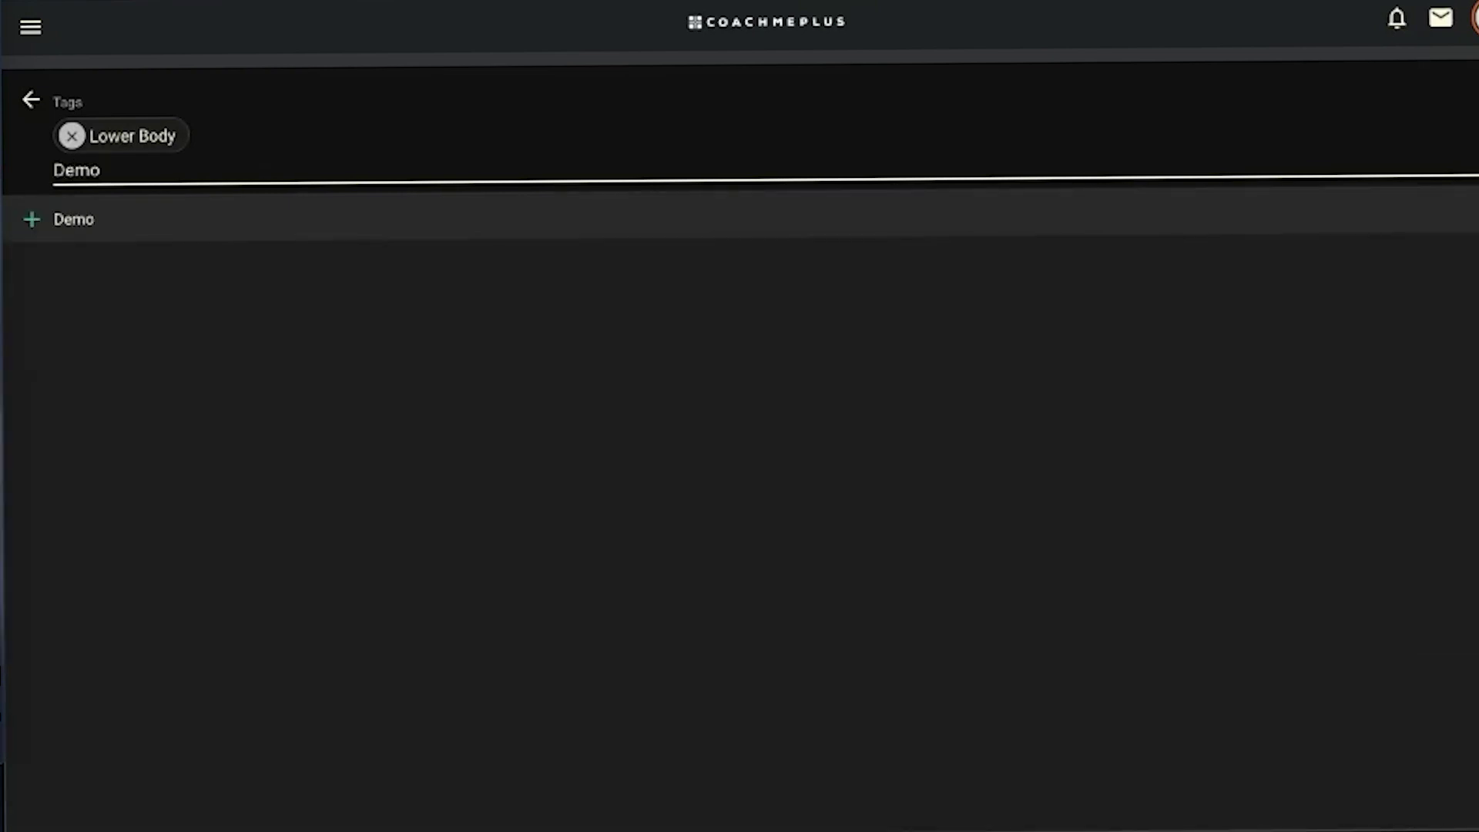
text( Tag)
click(60, 223)
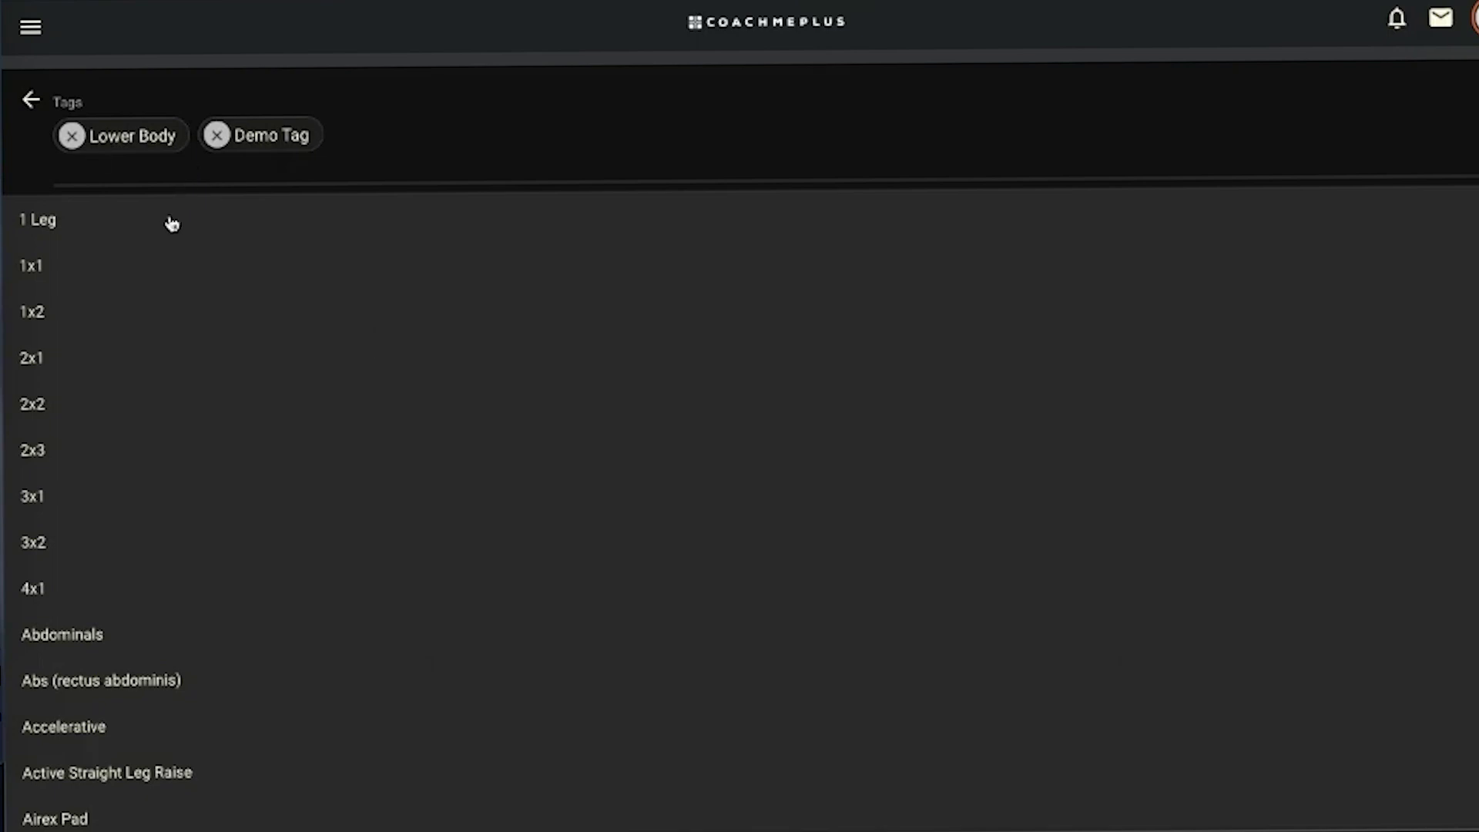
Back on the Create Exercise form, add One Rep Max as a default property
click(31, 104)
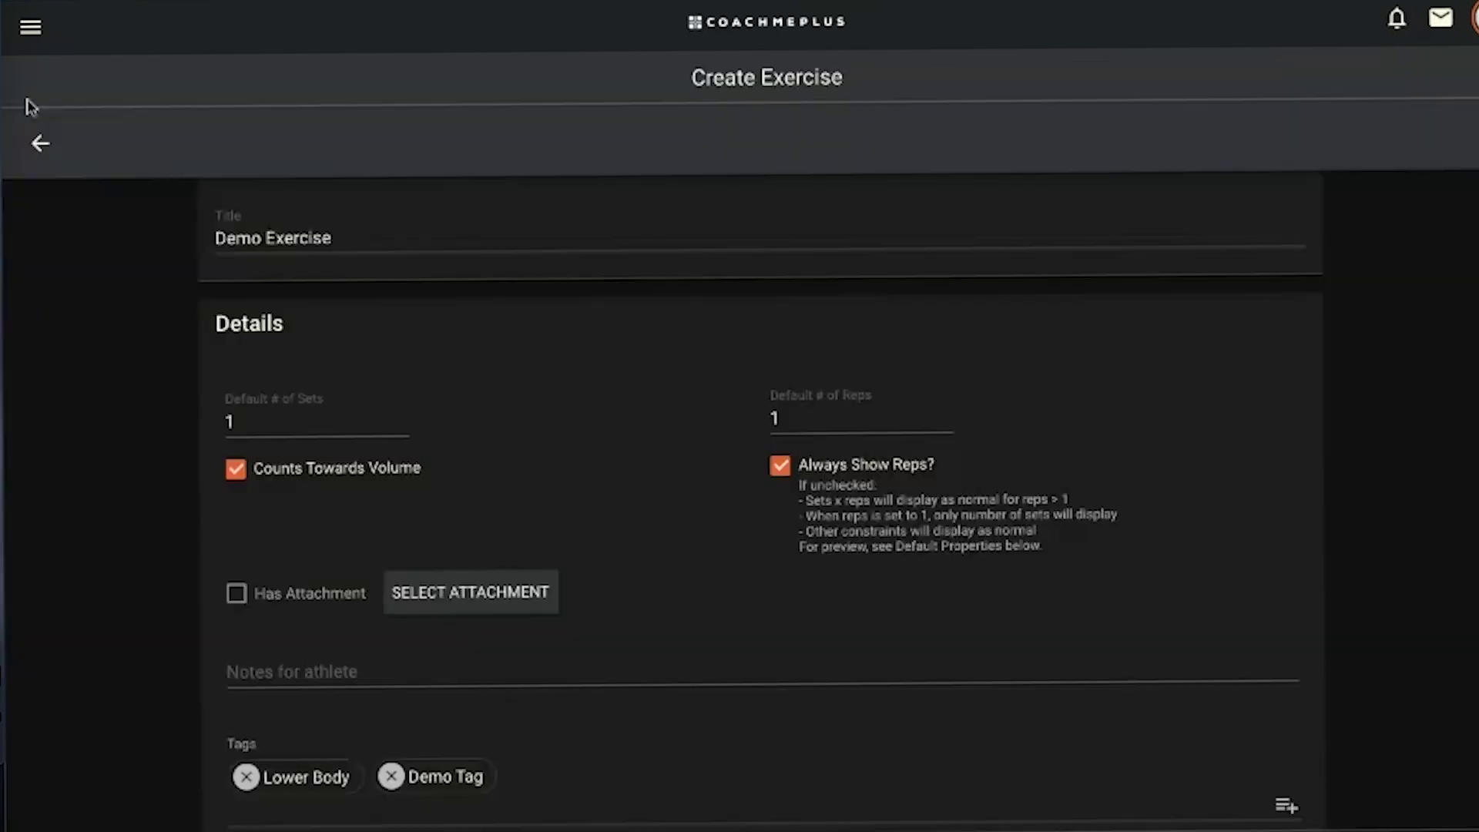
scroll(710, 773, down, 2)
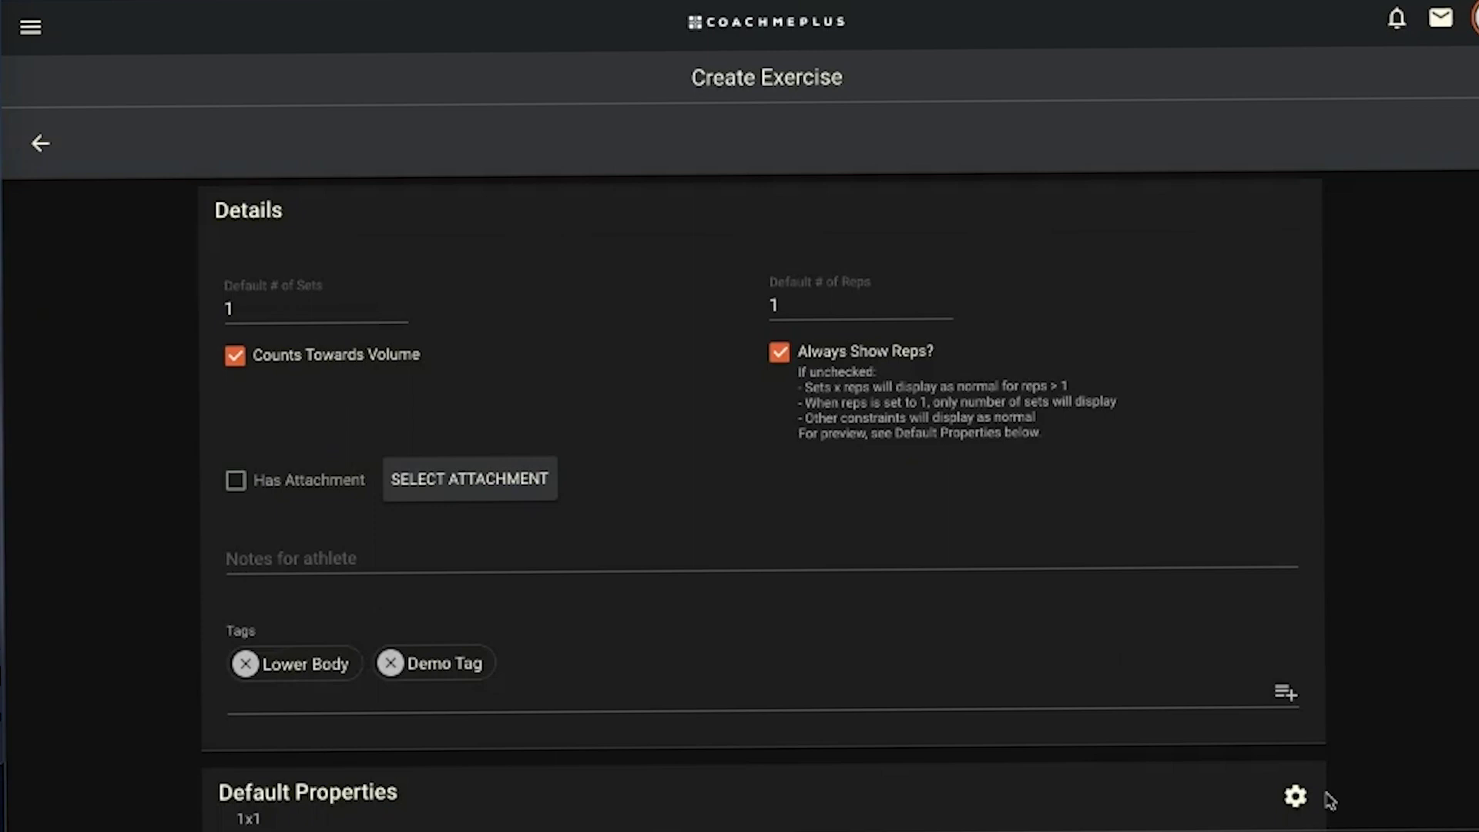
click(1295, 797)
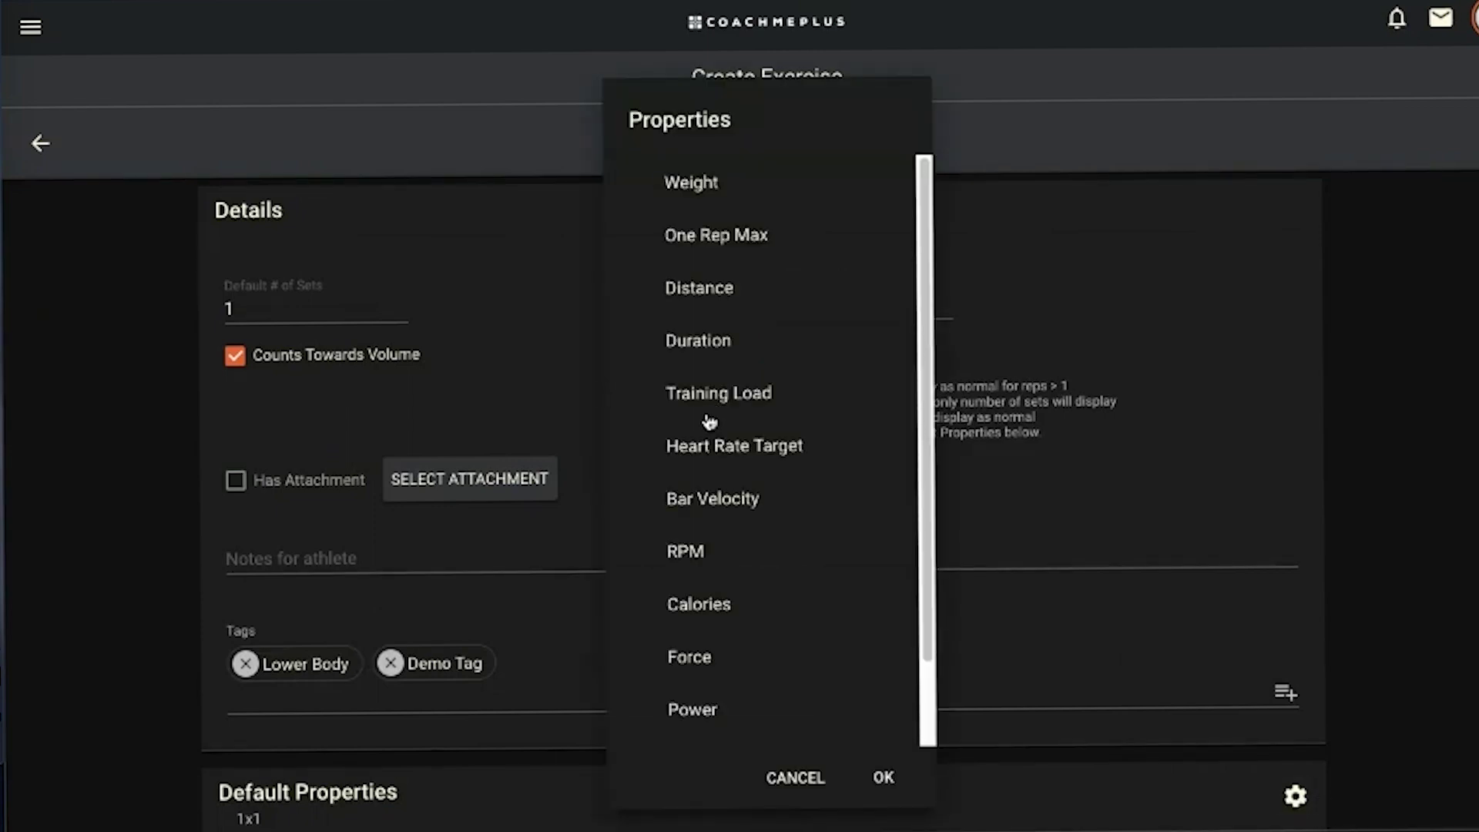
scroll(793, 539, down, 1)
scroll(802, 564, up, 1)
click(727, 245)
Scroll down and open the Shared Baseline picker listing Back Squat, Bench Press, Deadlift
scroll(728, 245, down, 2)
scroll(462, 801, down, 5)
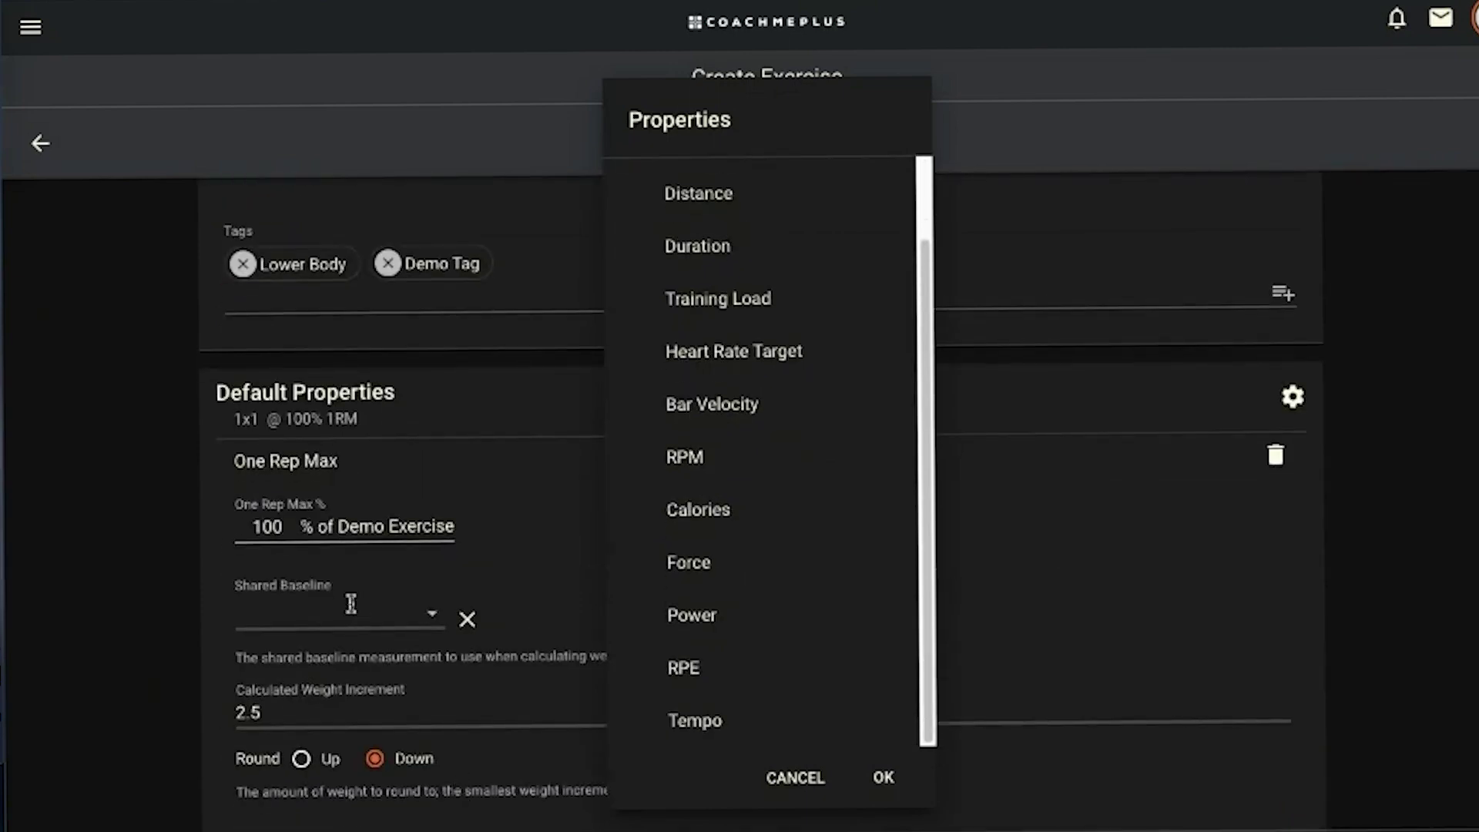
scroll(417, 585, up, 1)
scroll(470, 570, down, 1)
scroll(474, 599, down, 1)
click(327, 620)
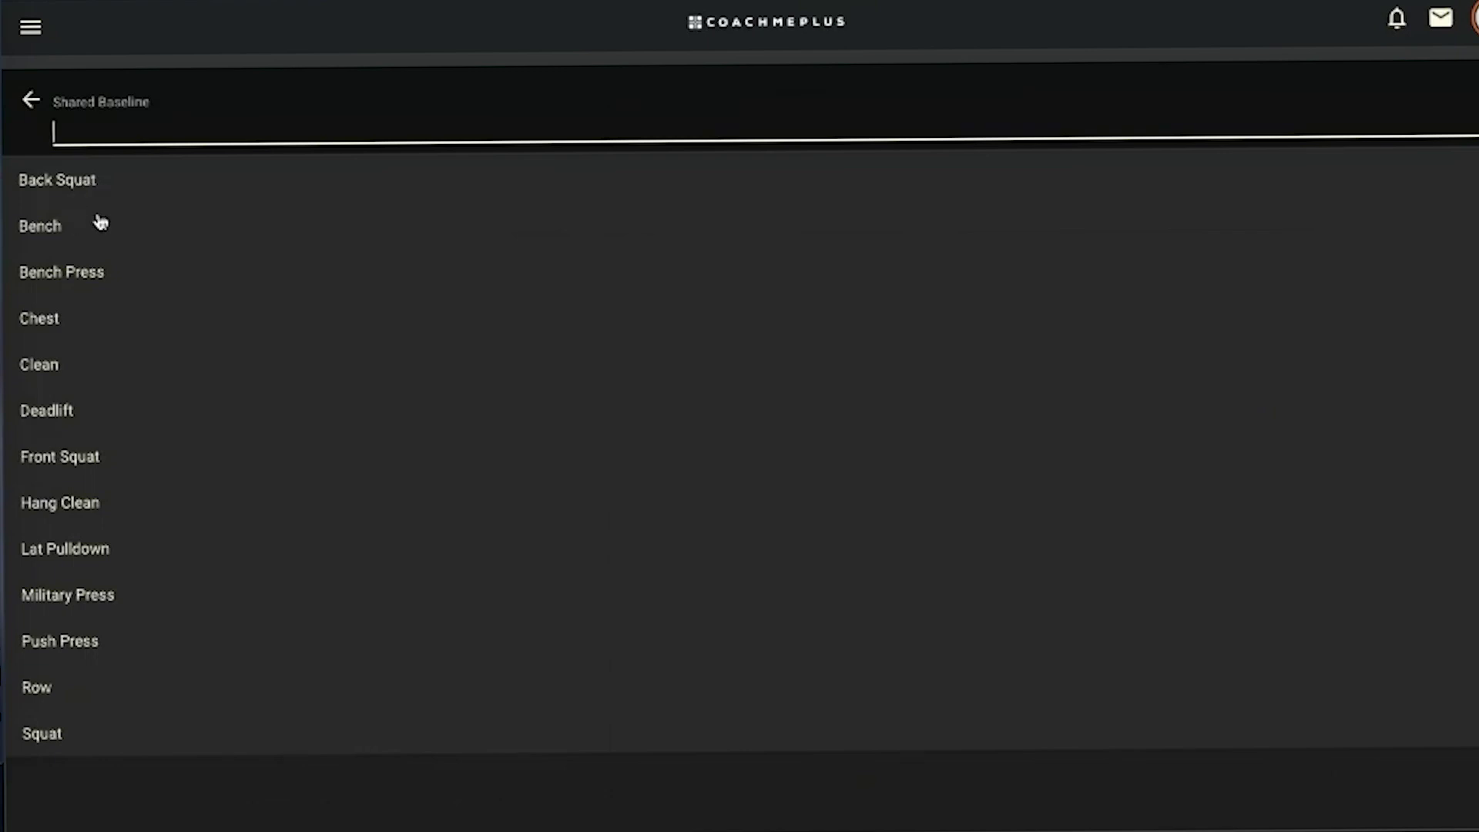
Leave the Shared Baseline picker without choosing any exercise
click(31, 103)
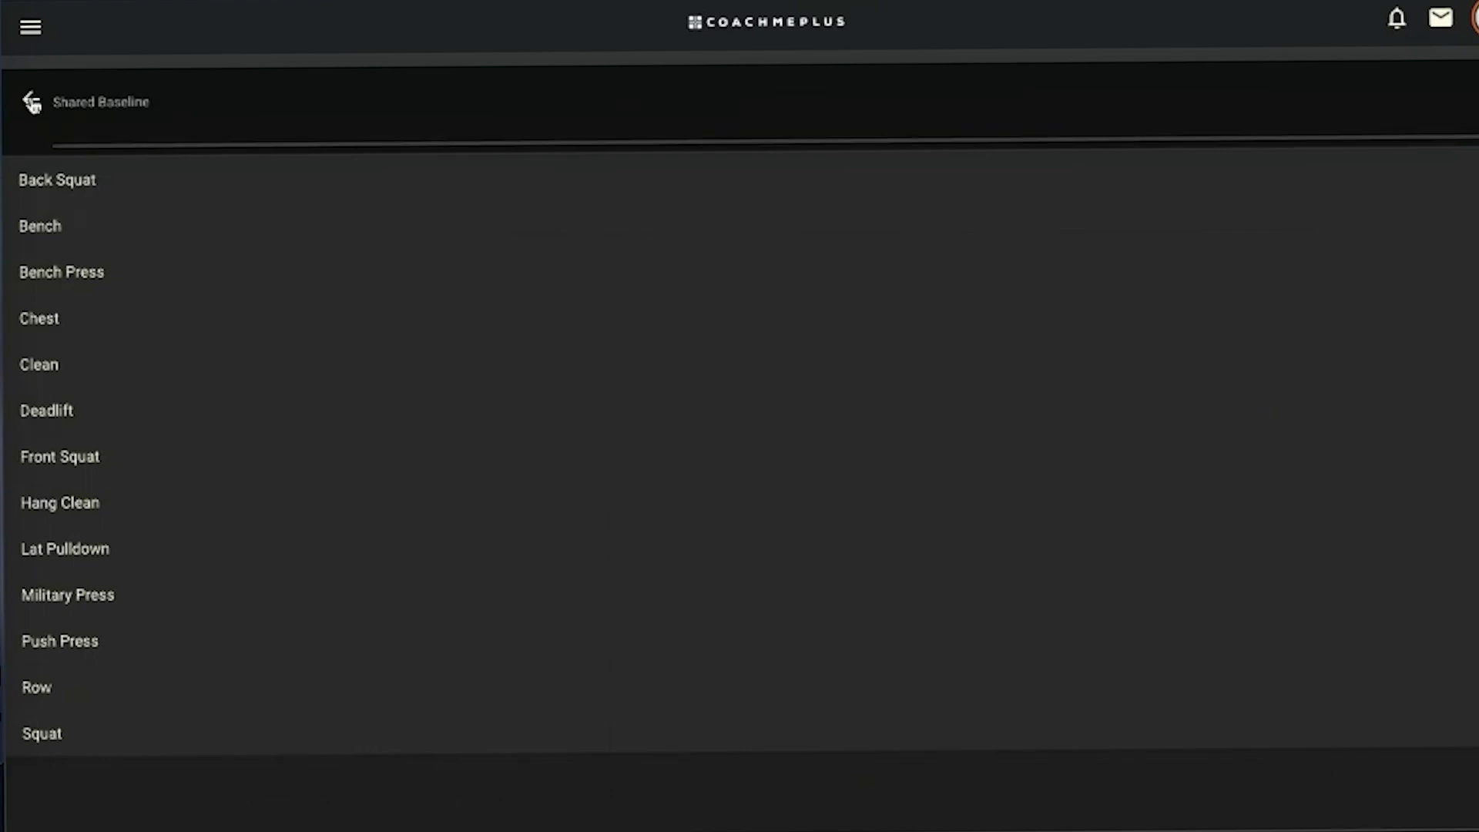
scroll(362, 661, down, 1)
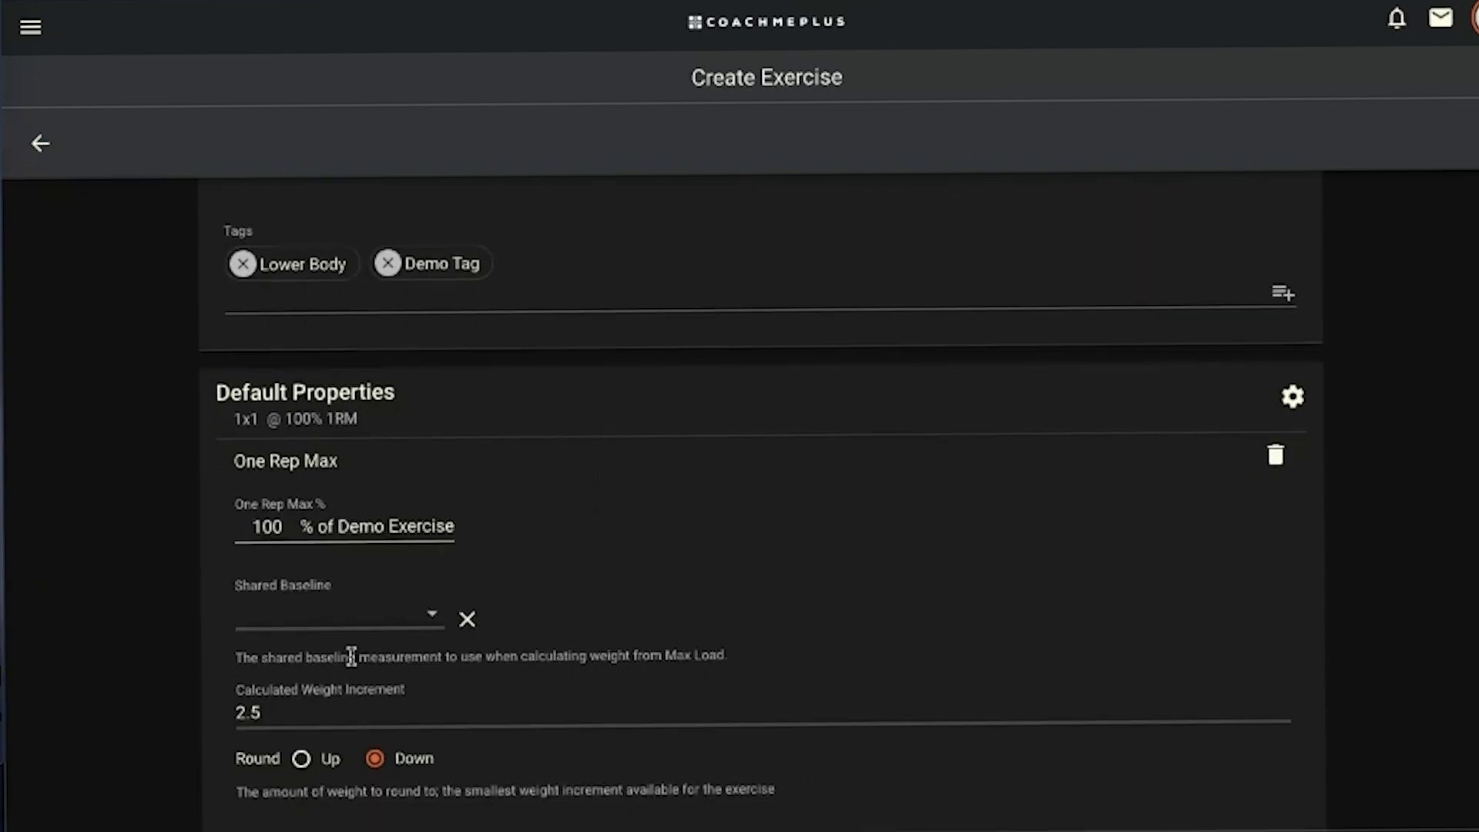
scroll(453, 628, up, 6)
scroll(547, 650, down, 6)
scroll(578, 586, up, 5)
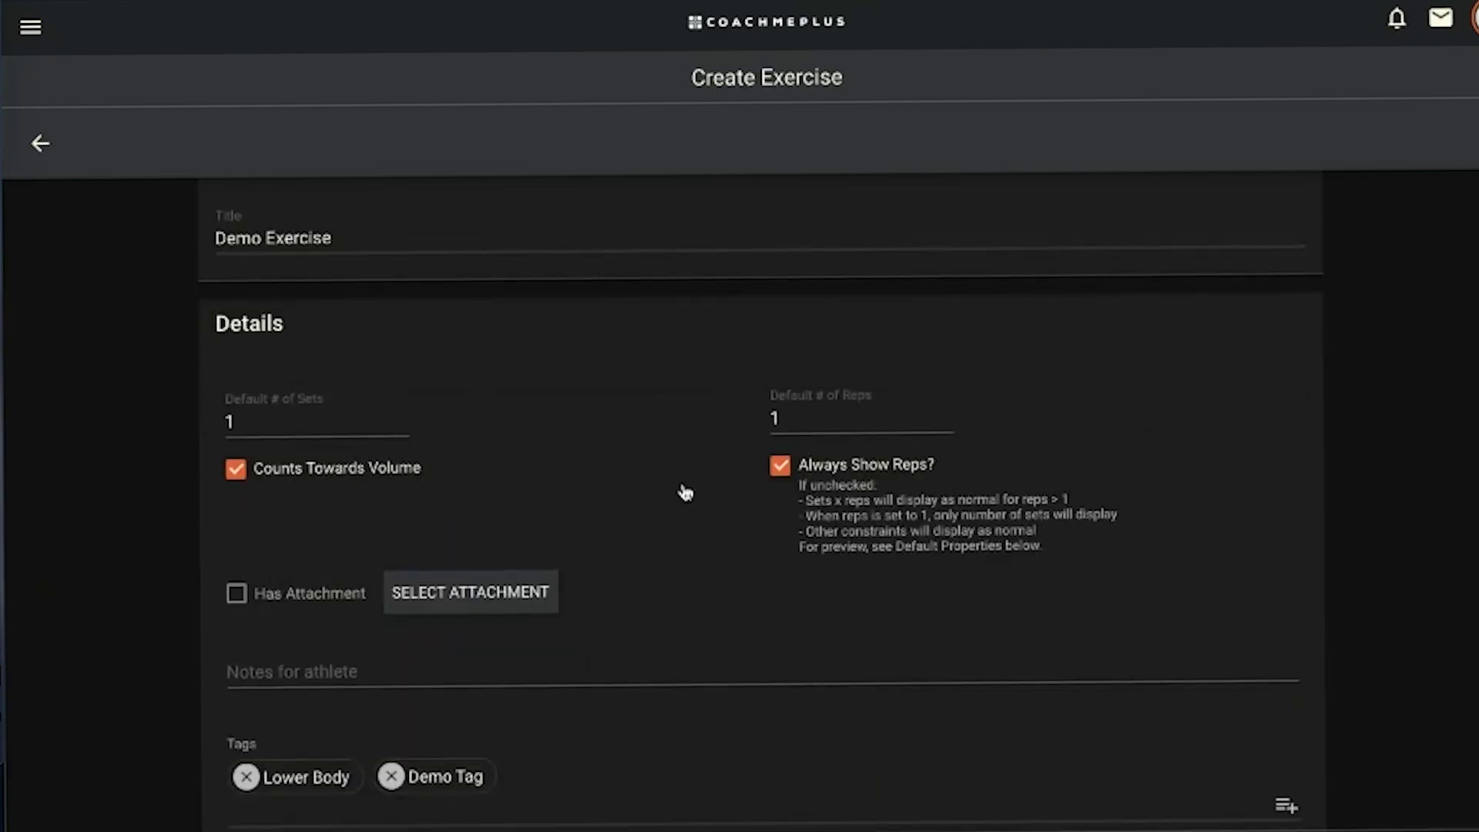
scroll(678, 501, down, 5)
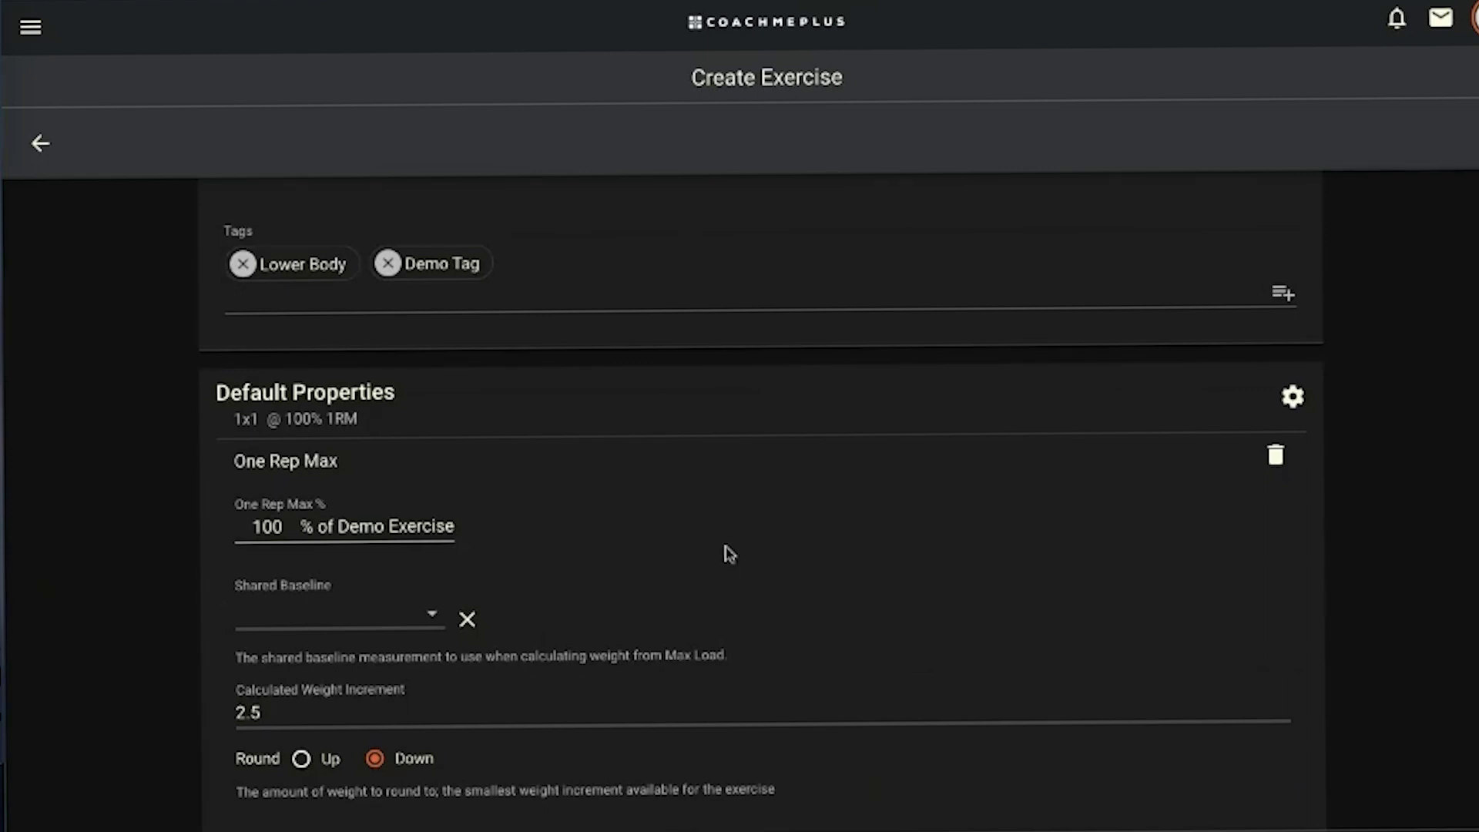
Select the Calculated Weight Increment field, then bring up the Properties list again
click(276, 712)
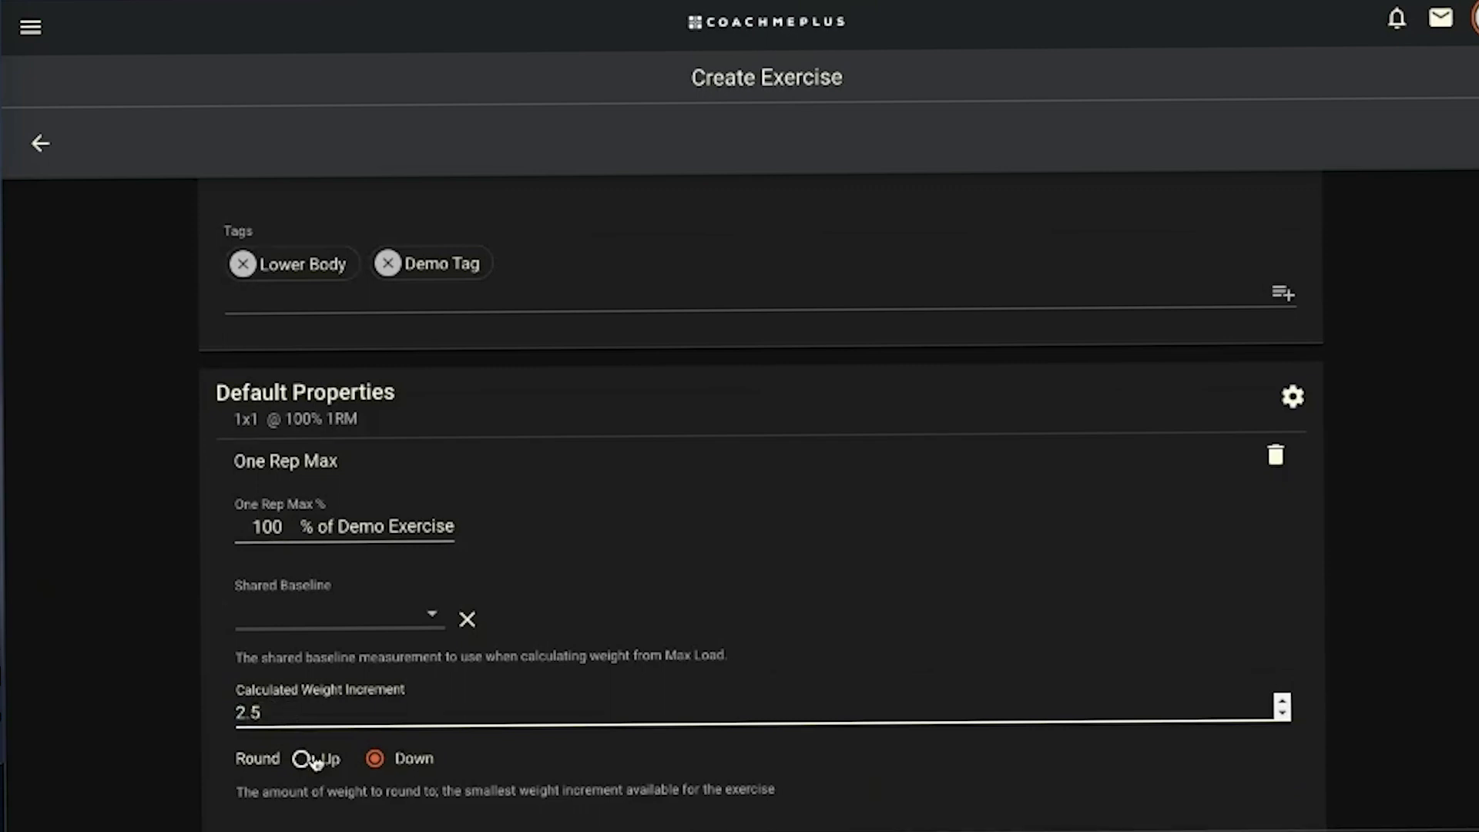
scroll(551, 604, up, 2)
click(1295, 553)
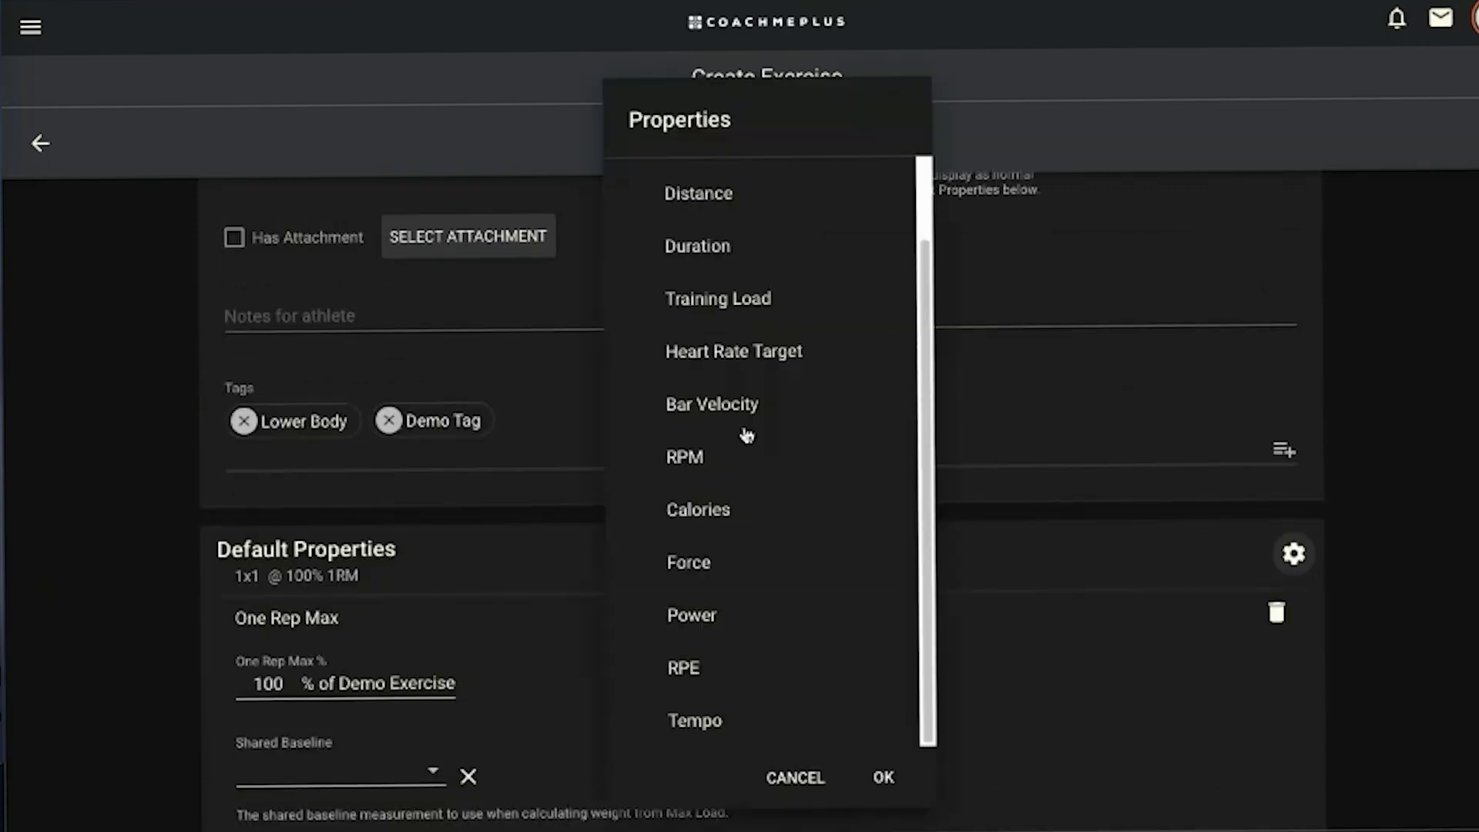
Switch the default property to Weight
scroll(751, 420, up, 2)
scroll(724, 308, up, 3)
click(691, 185)
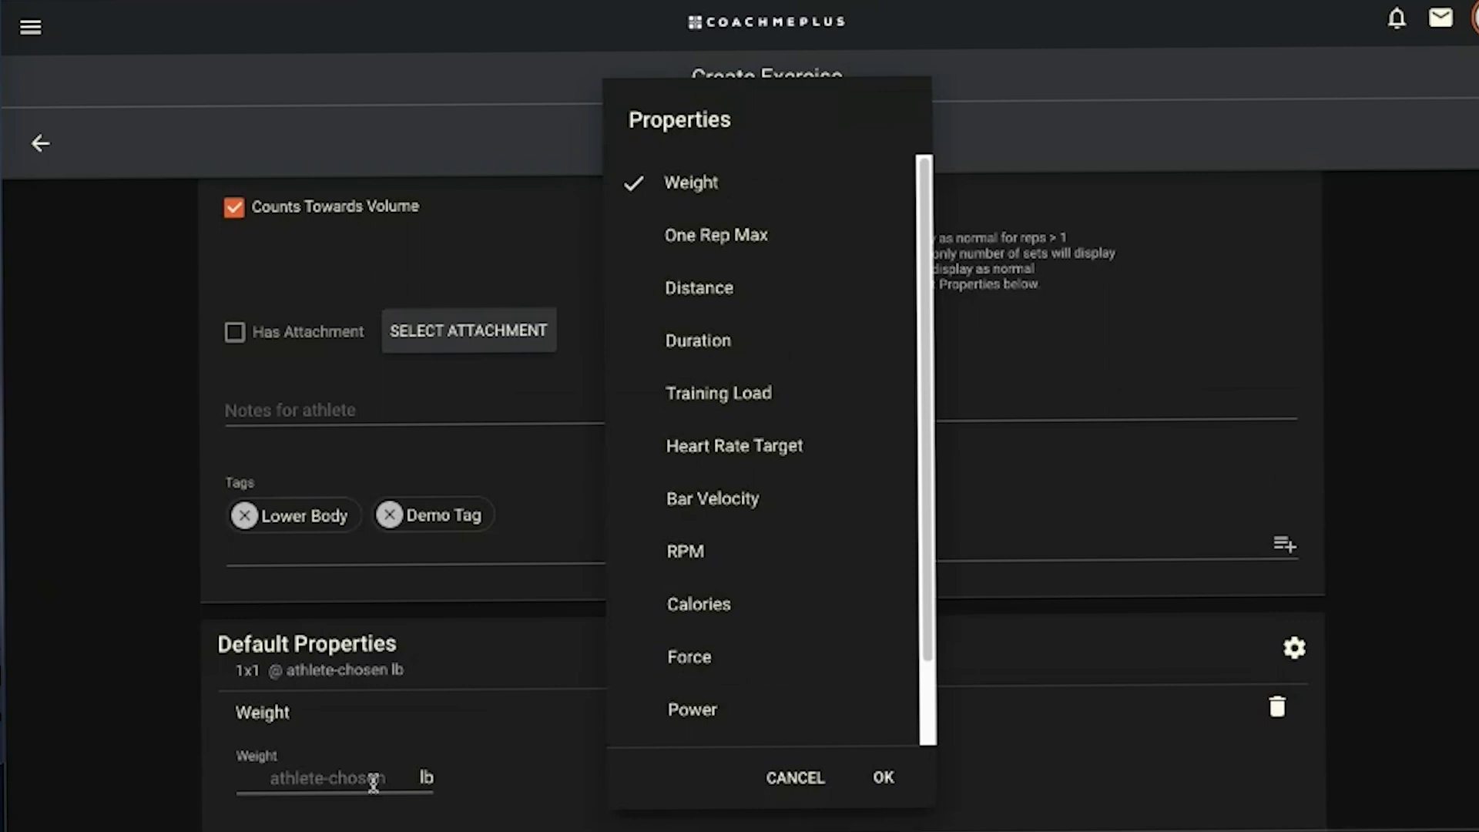
Check Distance, Duration, Bar Velocity, RPM, Calories and Force as default properties
scroll(786, 409, down, 2)
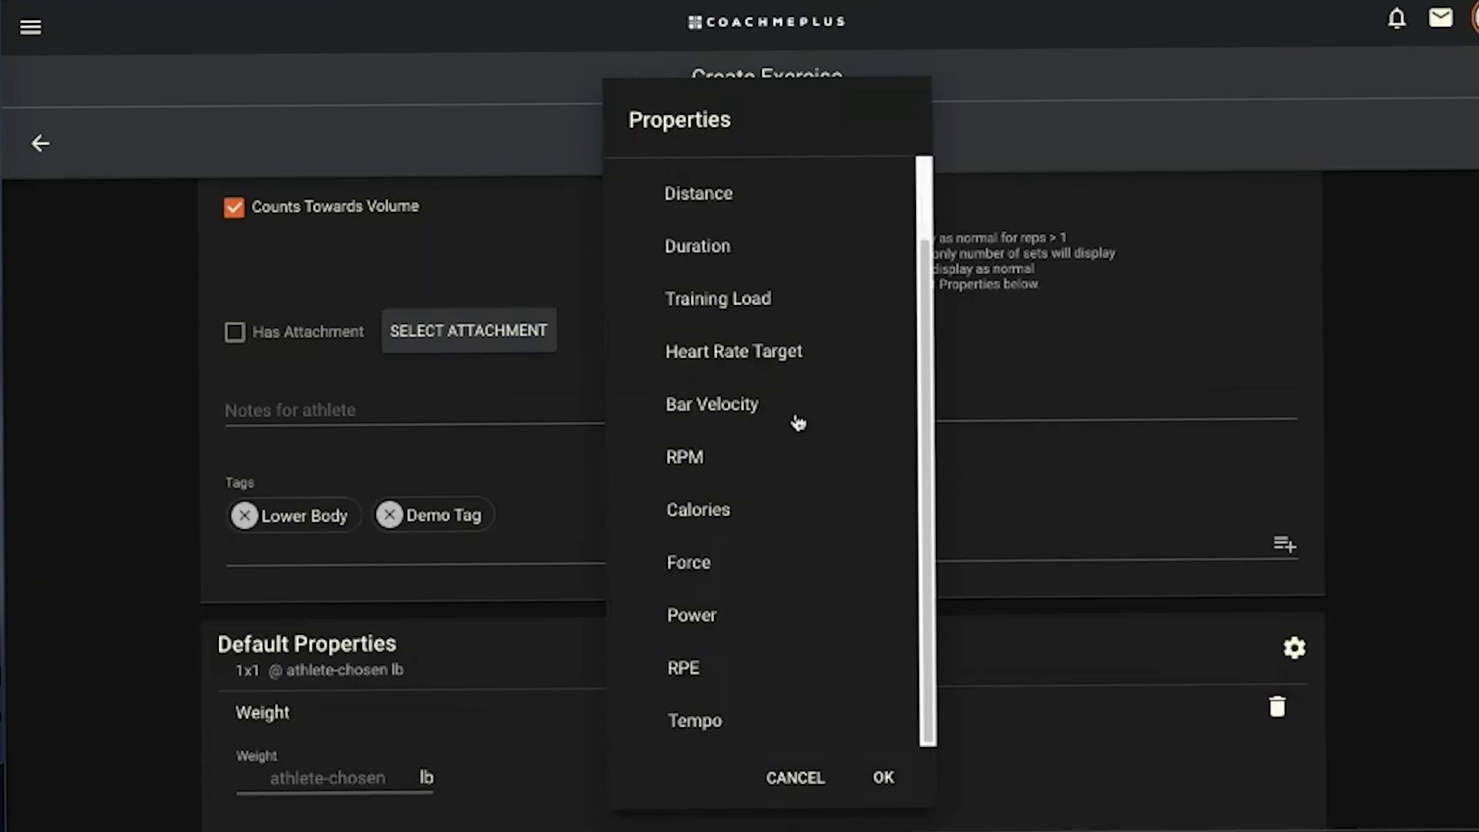
scroll(798, 463, up, 2)
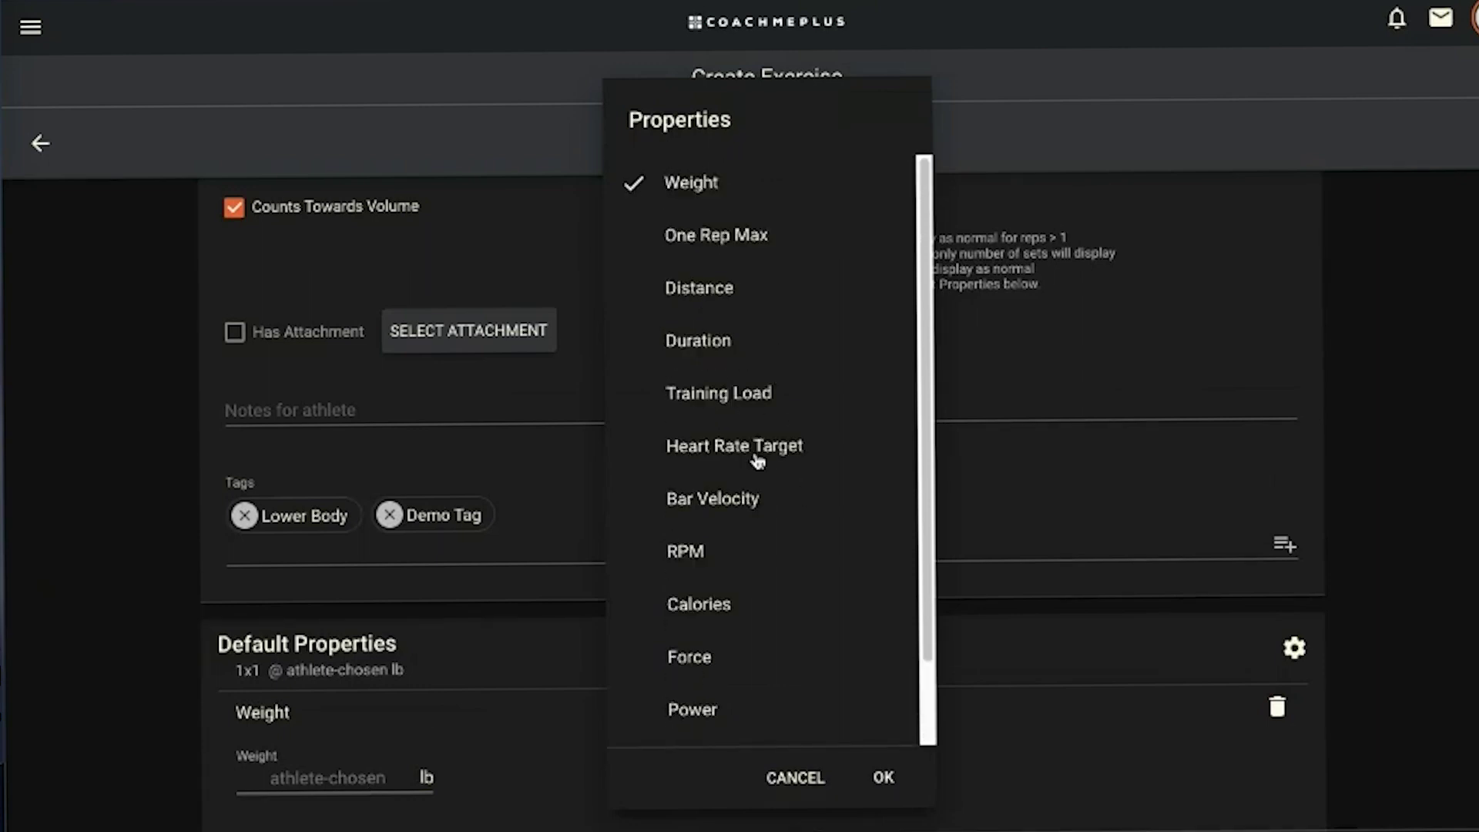
click(730, 299)
click(732, 350)
click(765, 507)
click(736, 552)
click(743, 606)
click(752, 661)
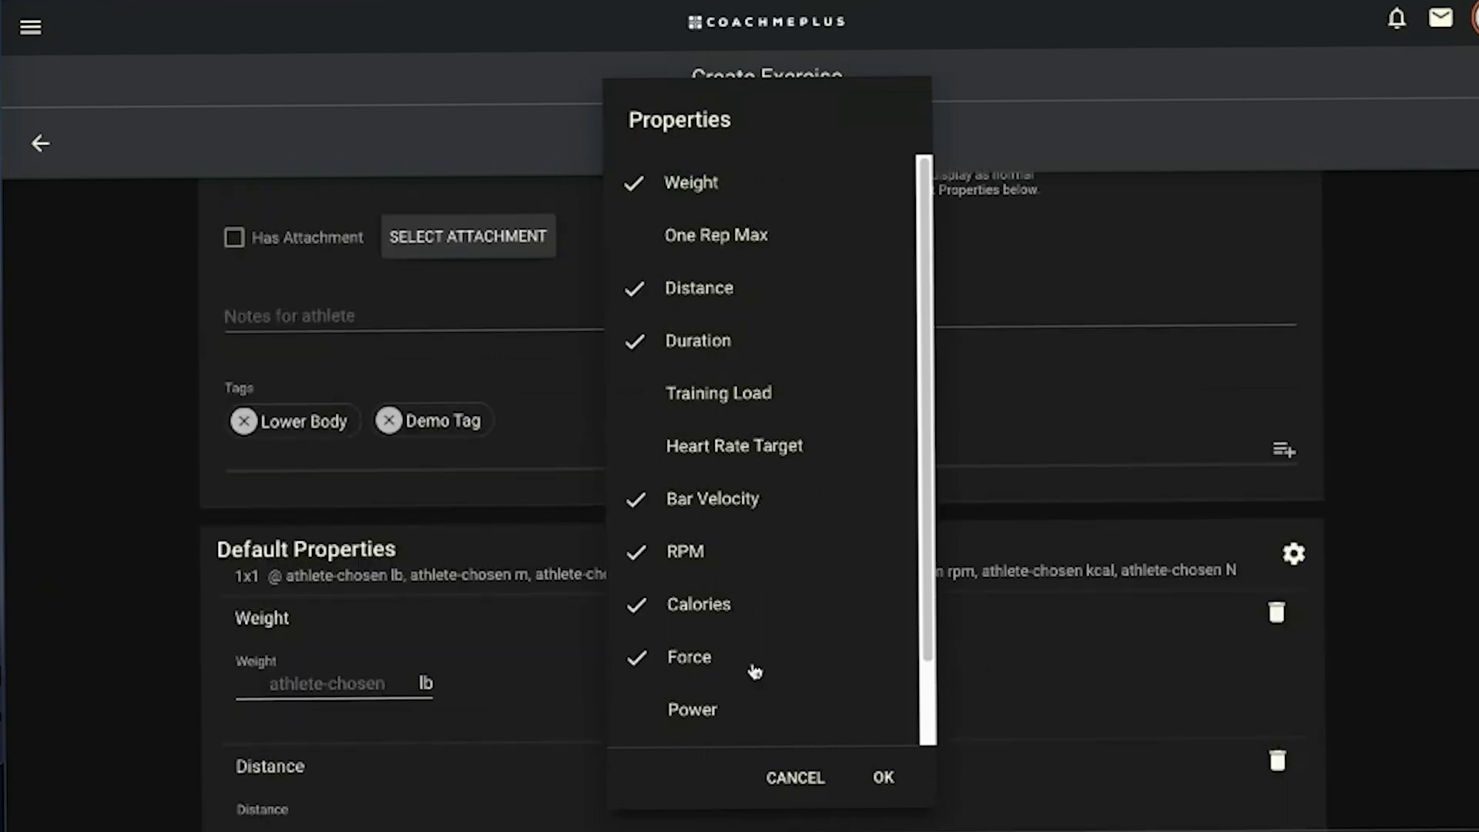
Uncheck Force, Calories, RPM, Bar Velocity and Duration, then add Tempo
scroll(852, 590, down, 1)
scroll(373, 670, down, 10)
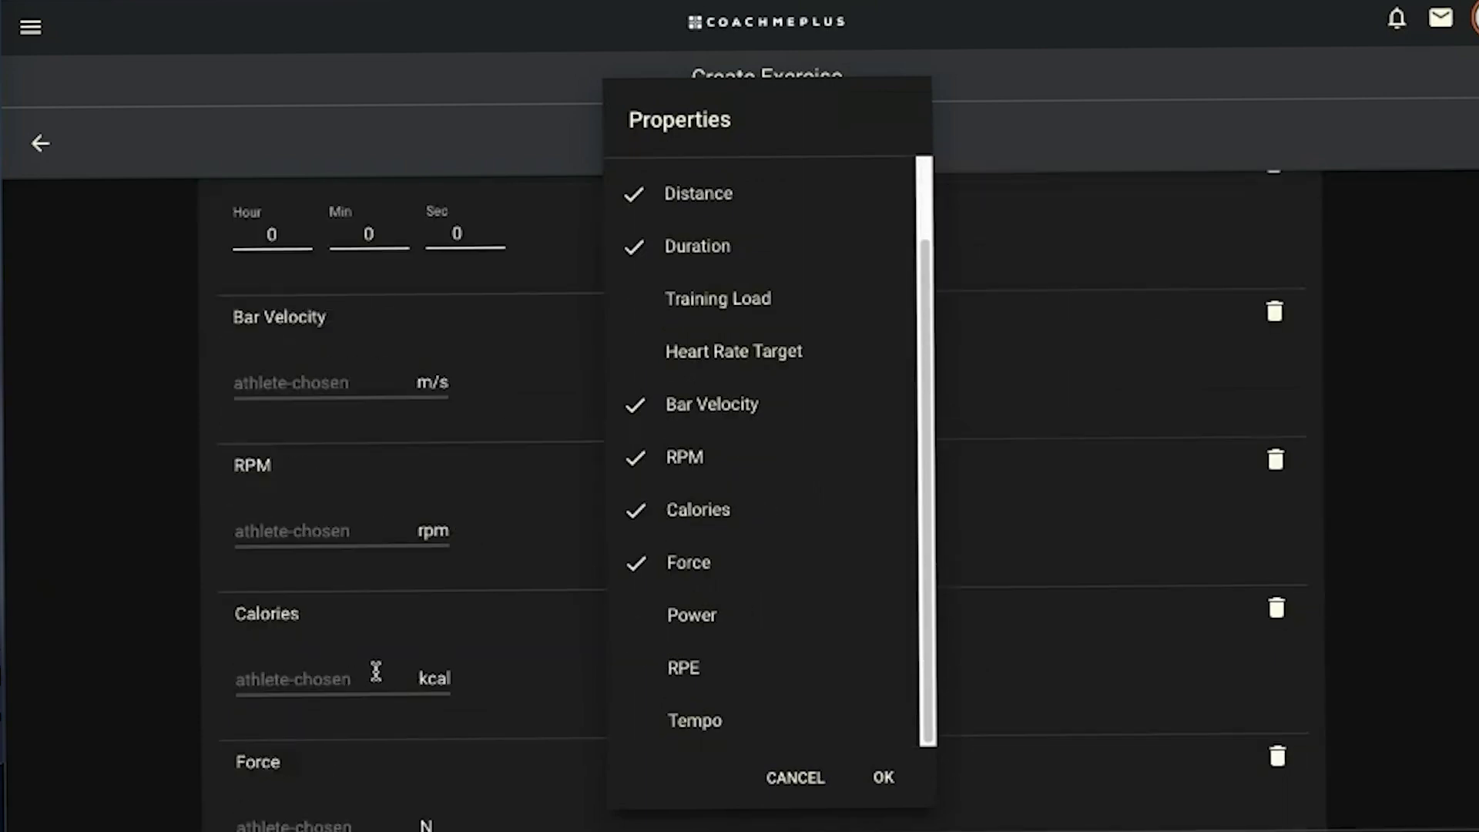
scroll(449, 603, up, 3)
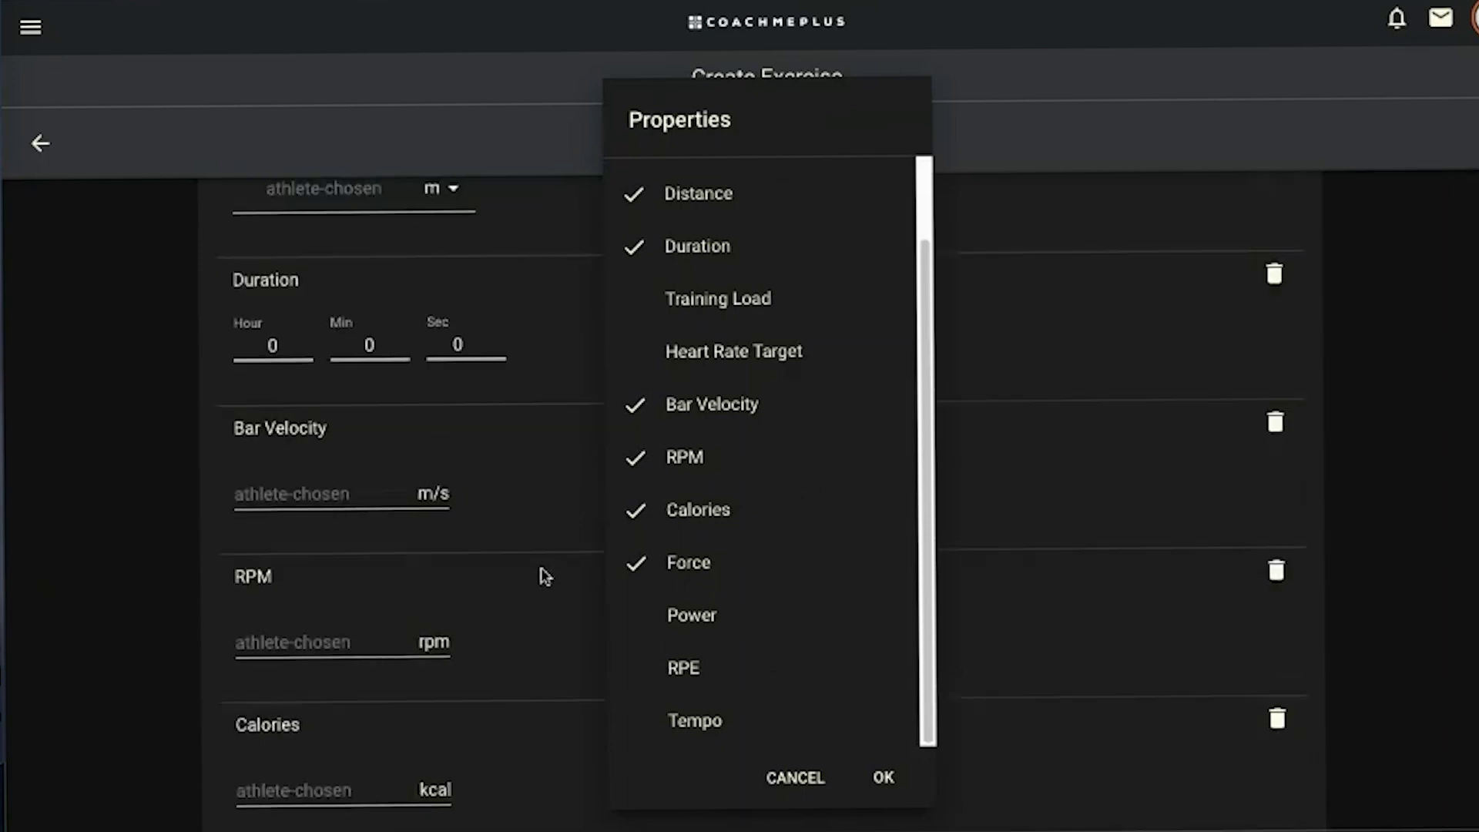
click(665, 539)
click(674, 501)
click(684, 454)
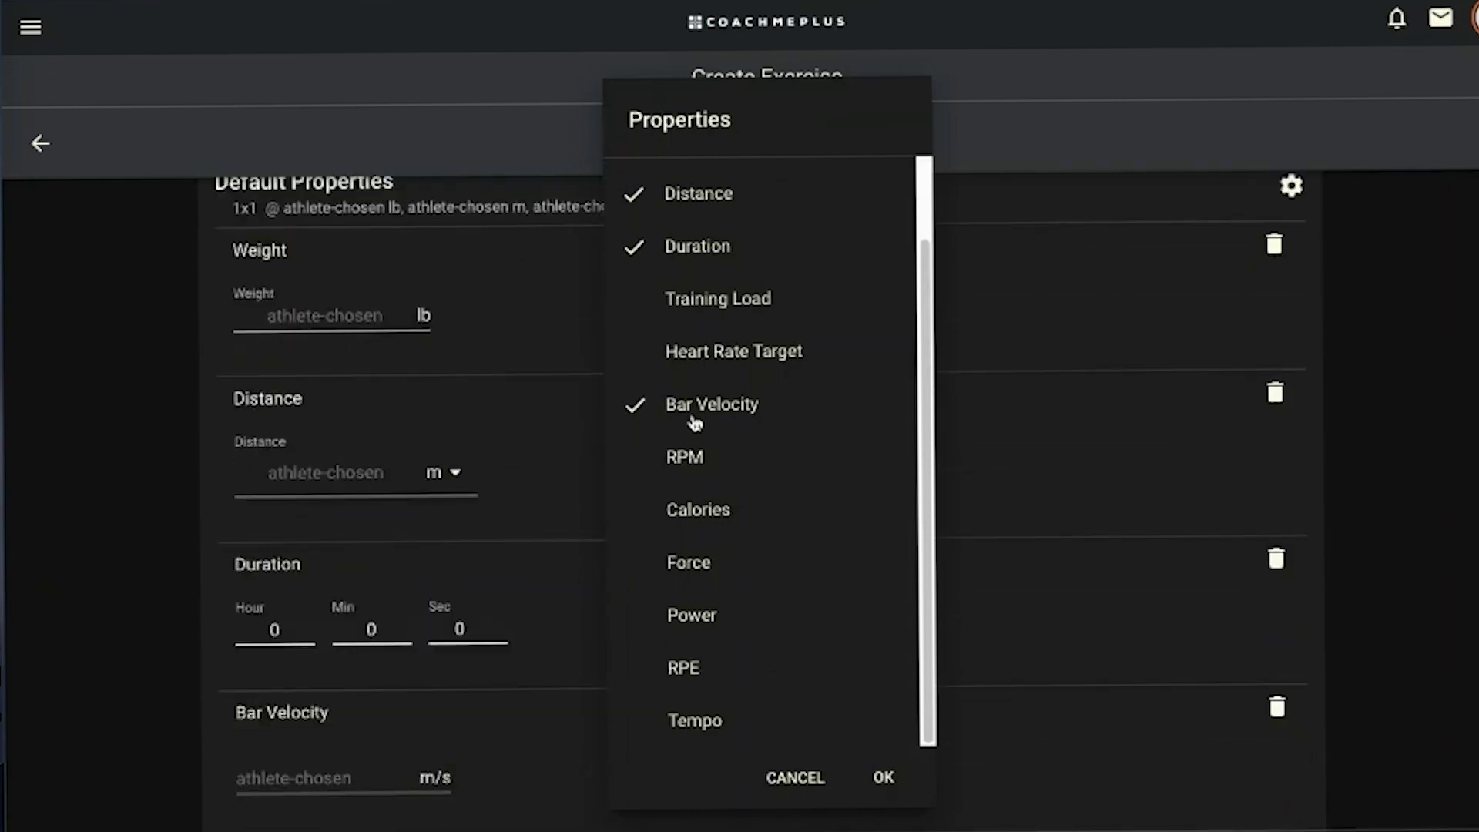
click(693, 406)
click(705, 247)
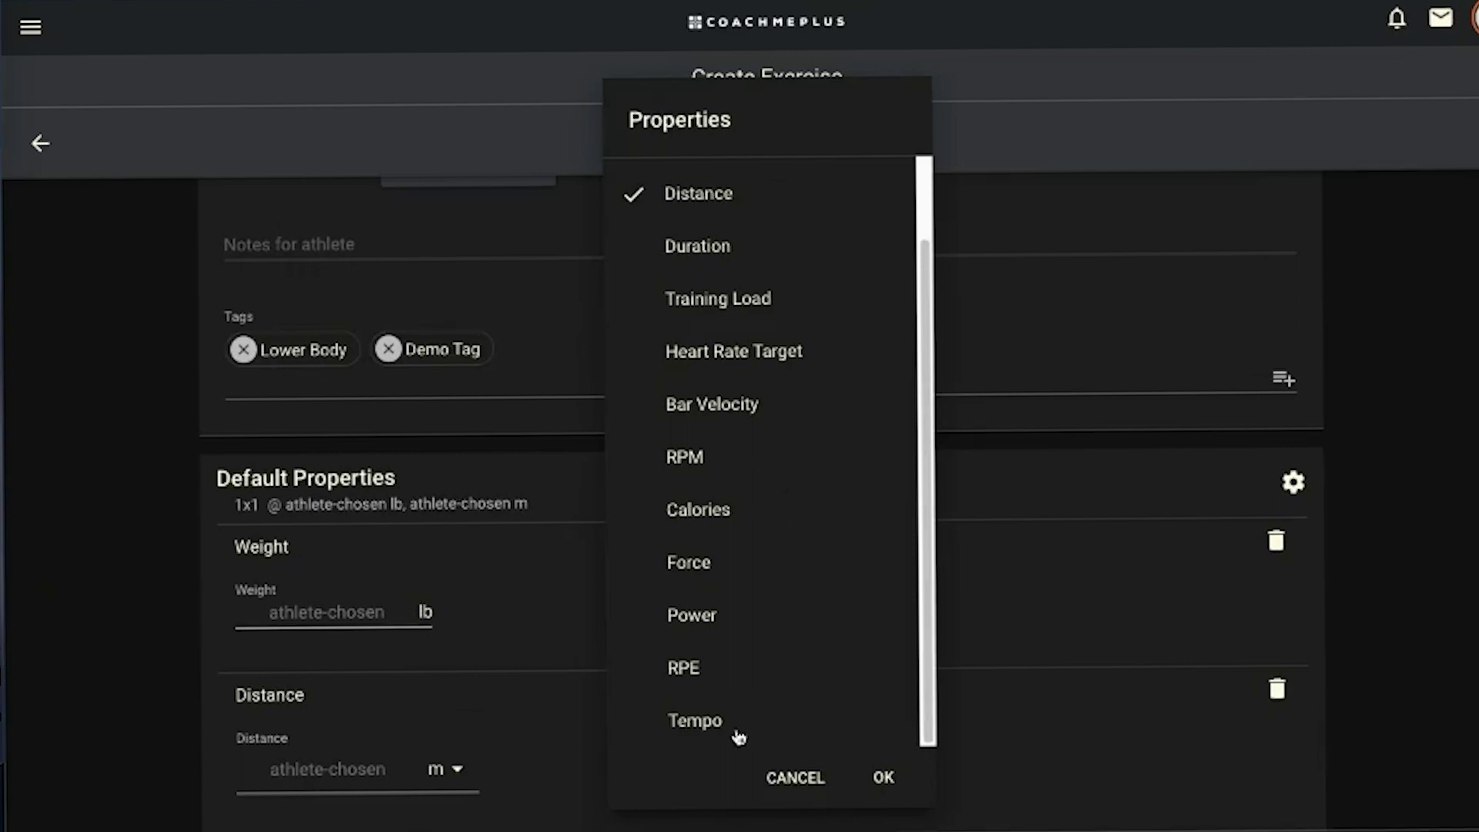
click(686, 722)
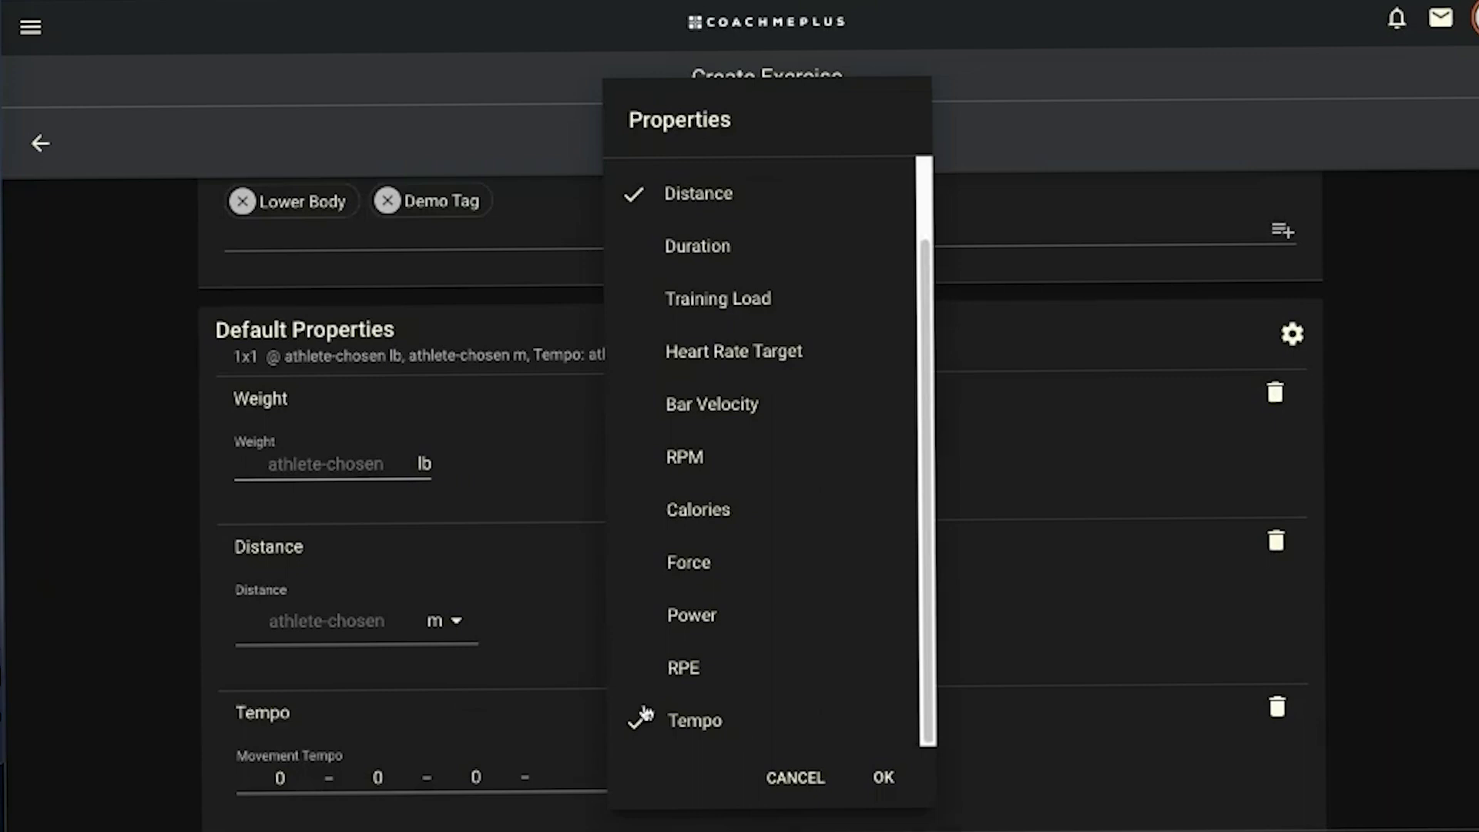
Uncheck Tempo, Distance and Weight from the default properties
click(716, 726)
scroll(720, 428, up, 2)
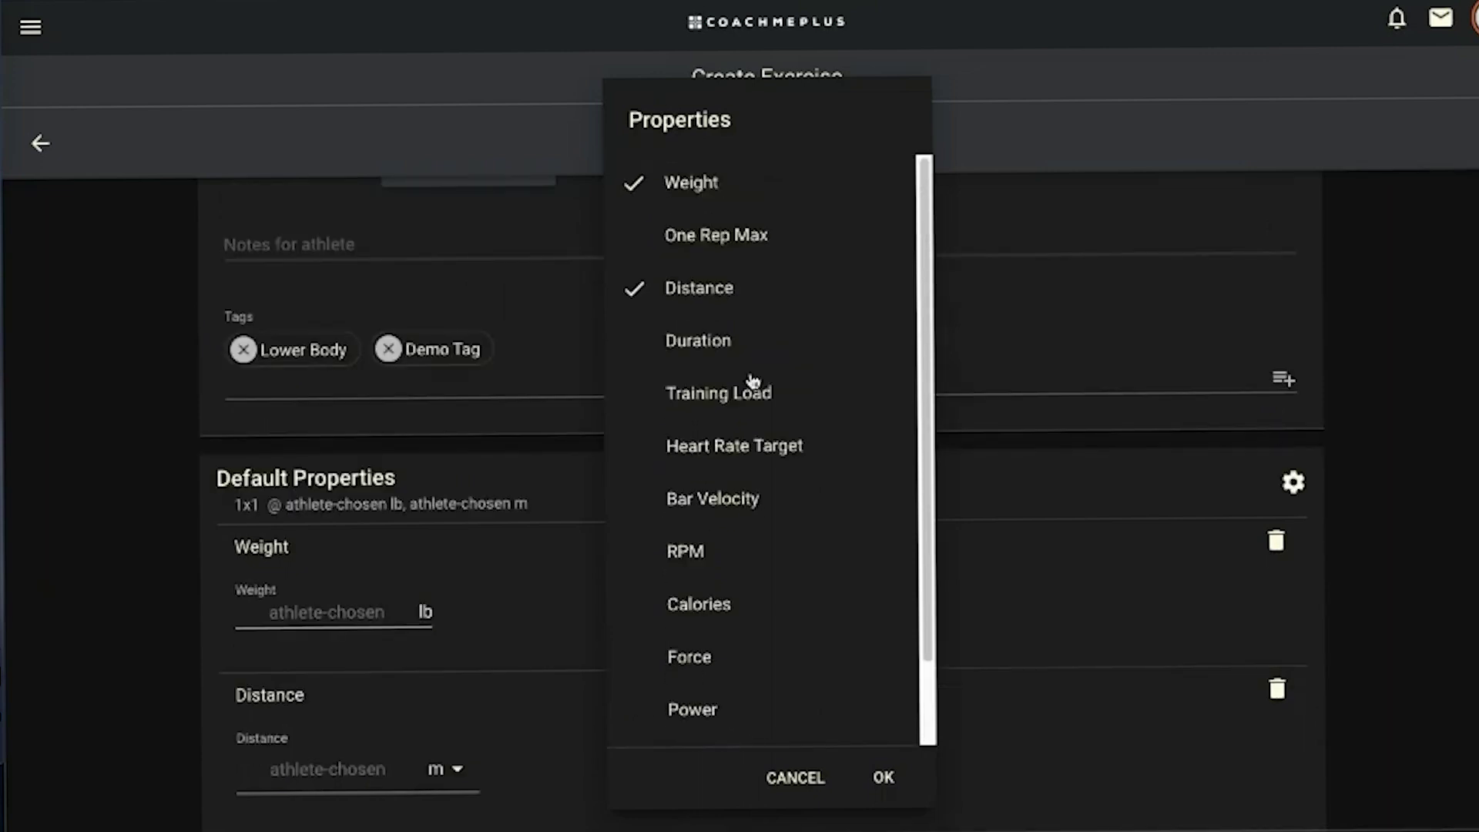
click(723, 287)
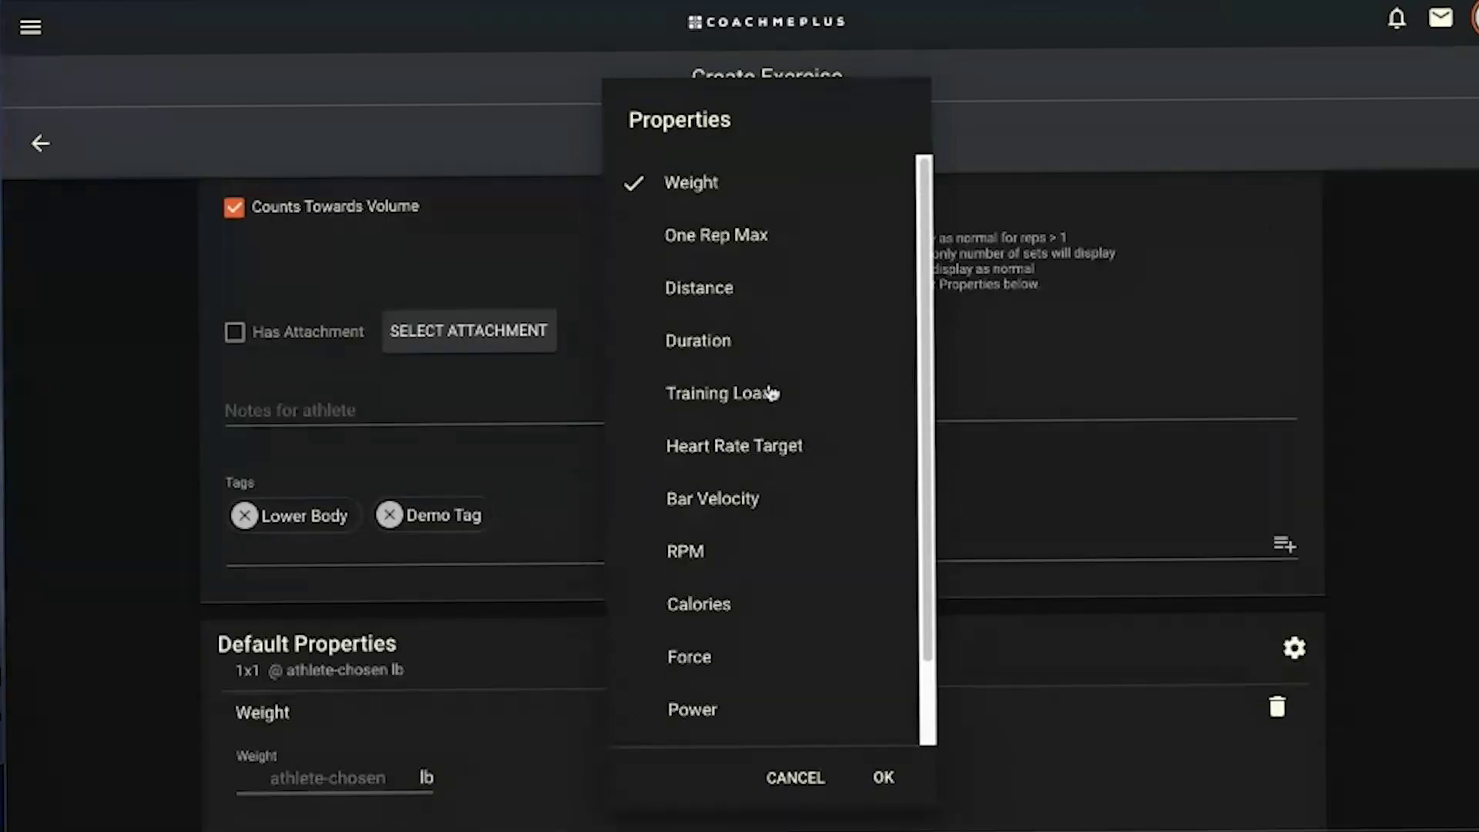
click(705, 193)
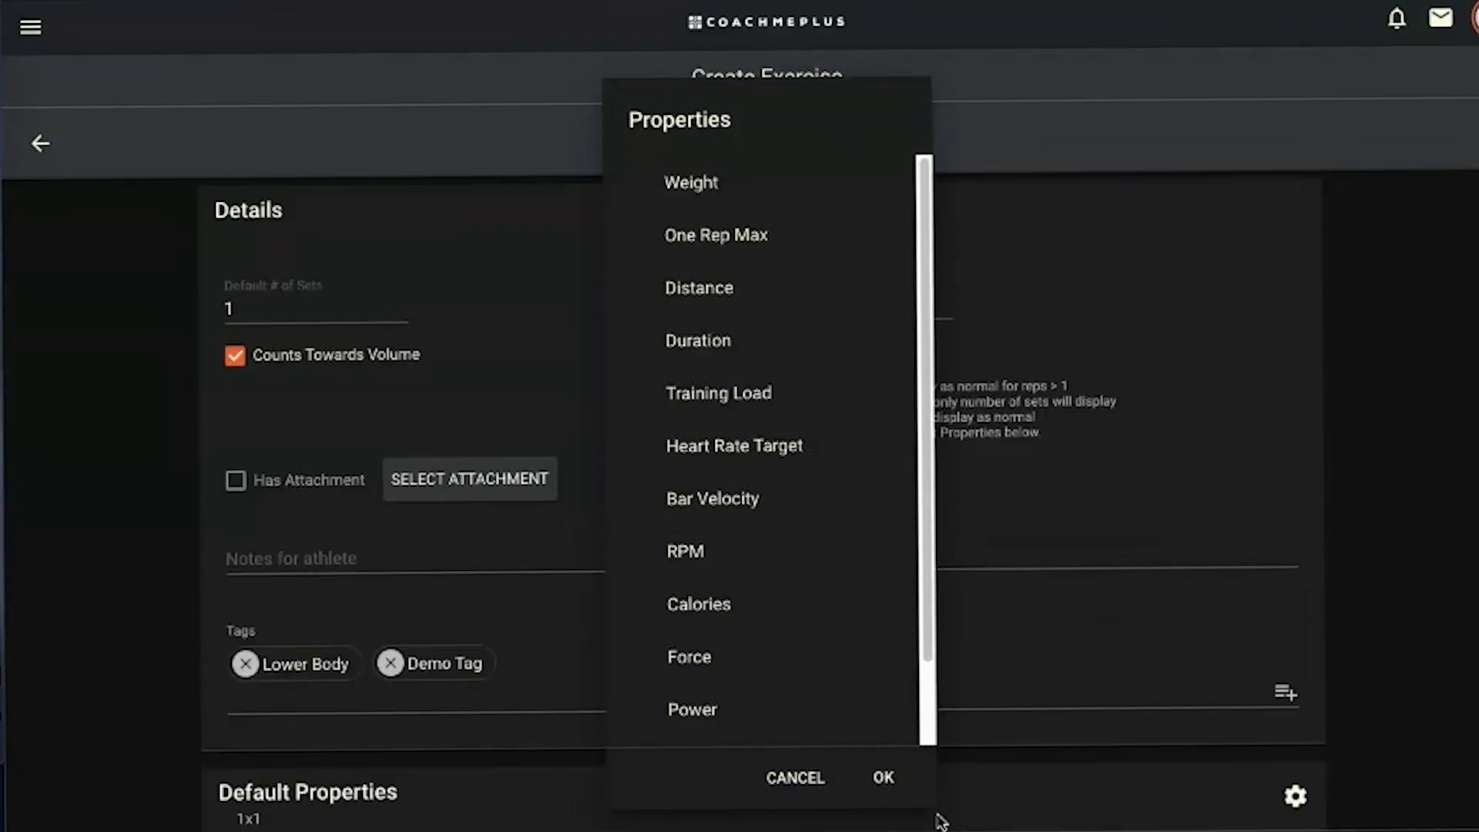
scroll(828, 697, down, 2)
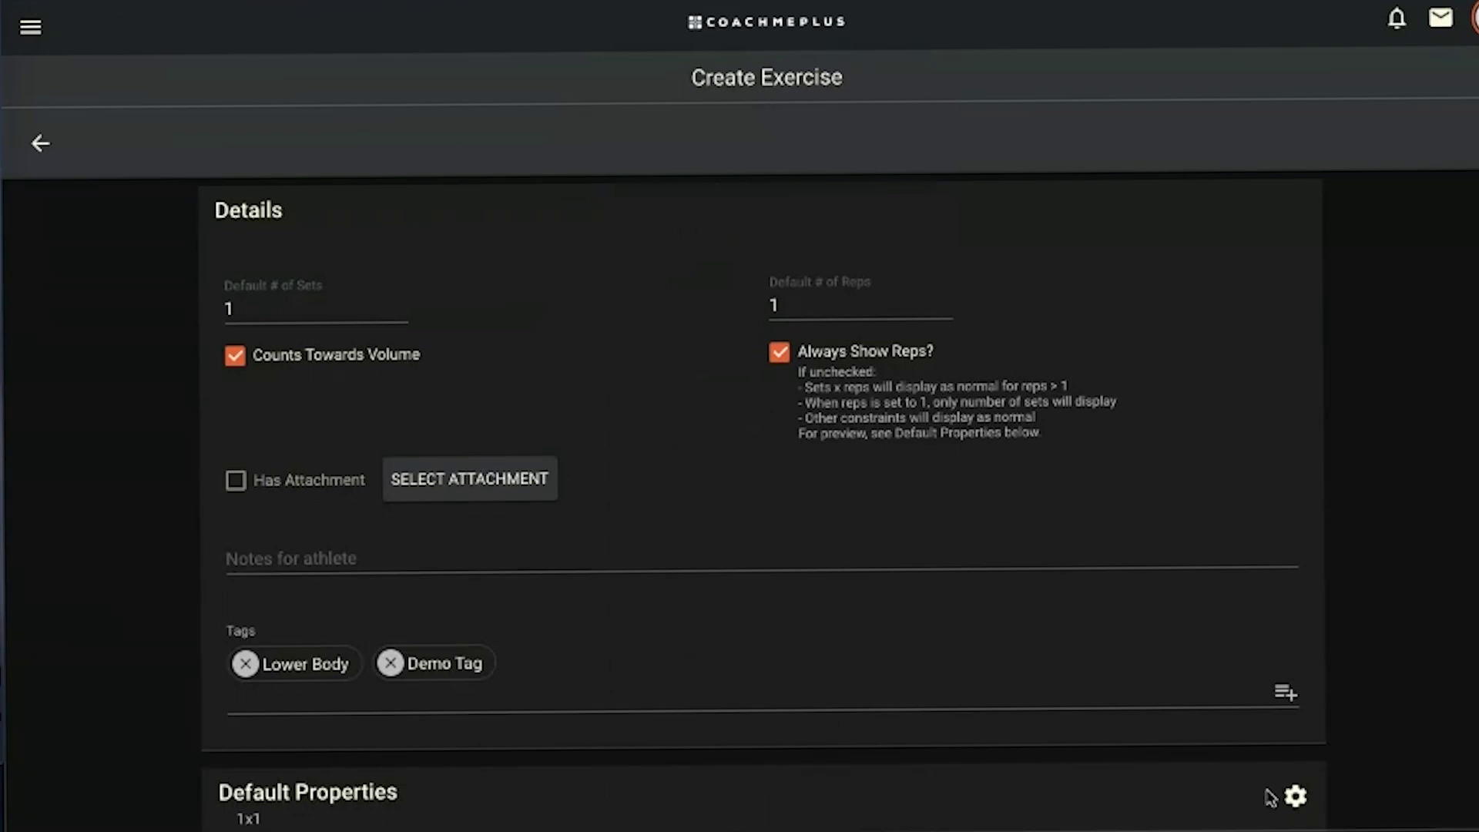
Reopen Properties, check only Distance, and confirm with OK
click(1295, 796)
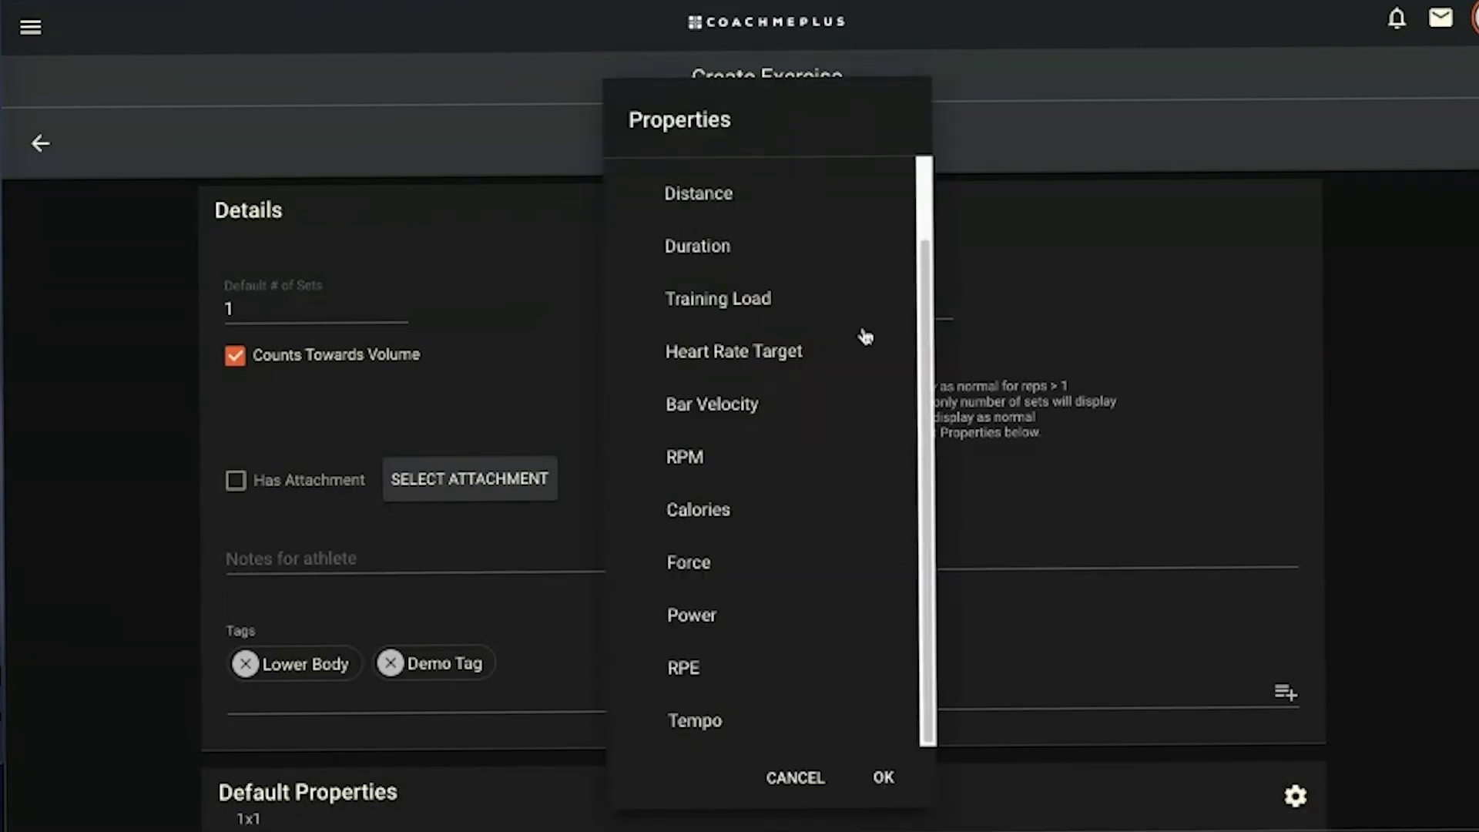
click(725, 202)
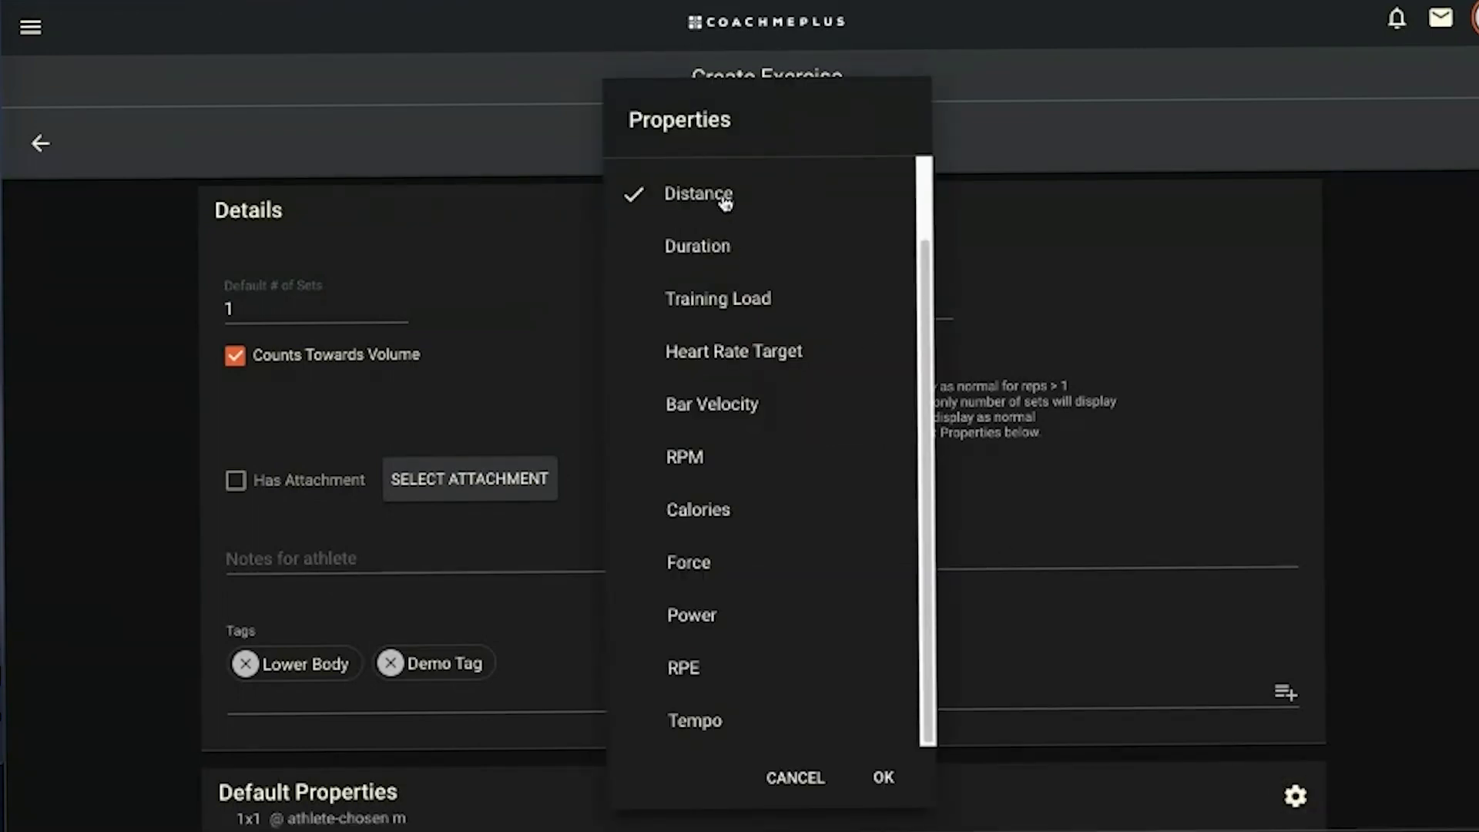
click(882, 779)
Set the default Distance to 2.5 miles
click(454, 769)
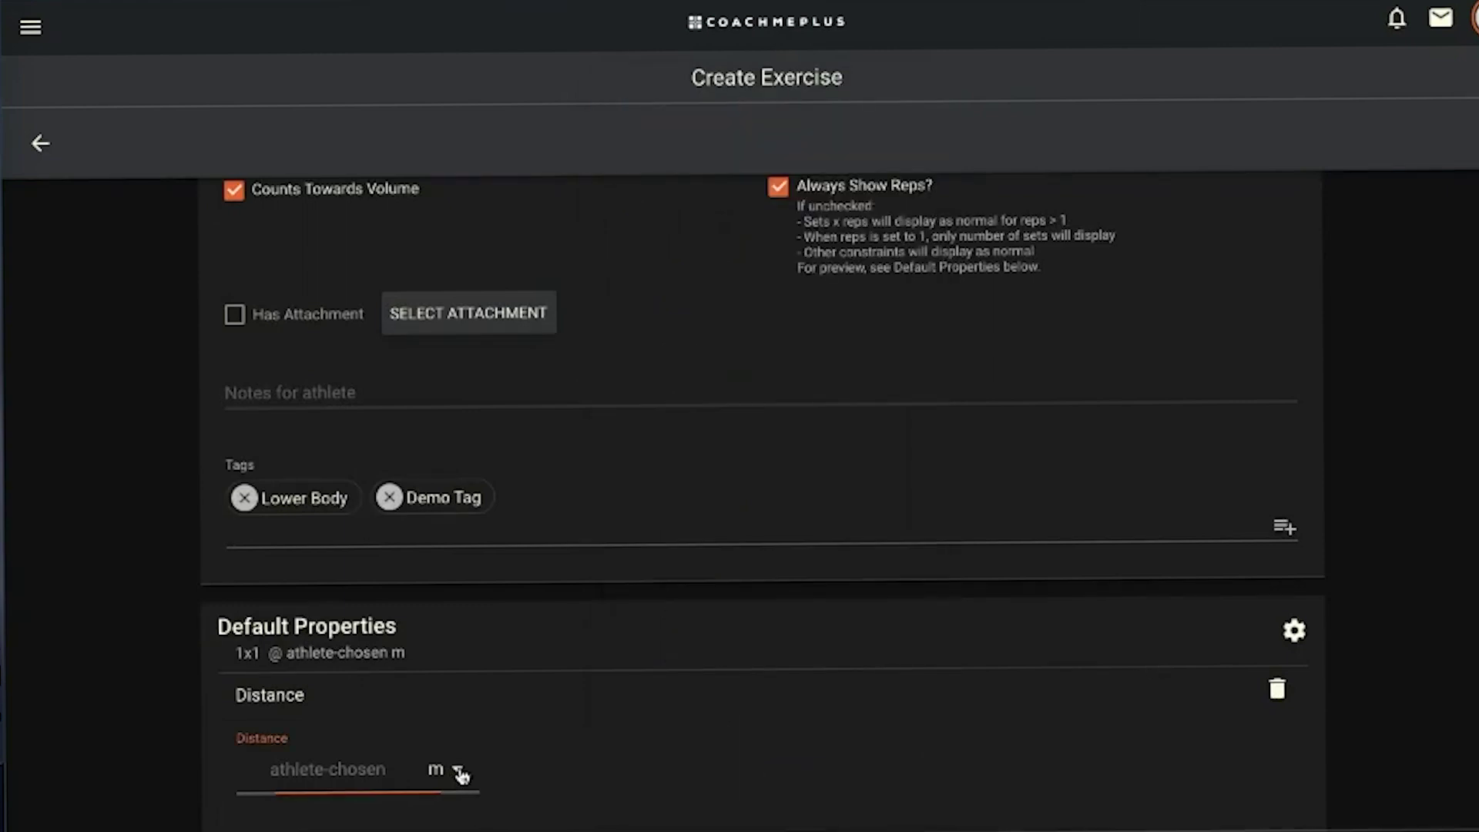
click(463, 703)
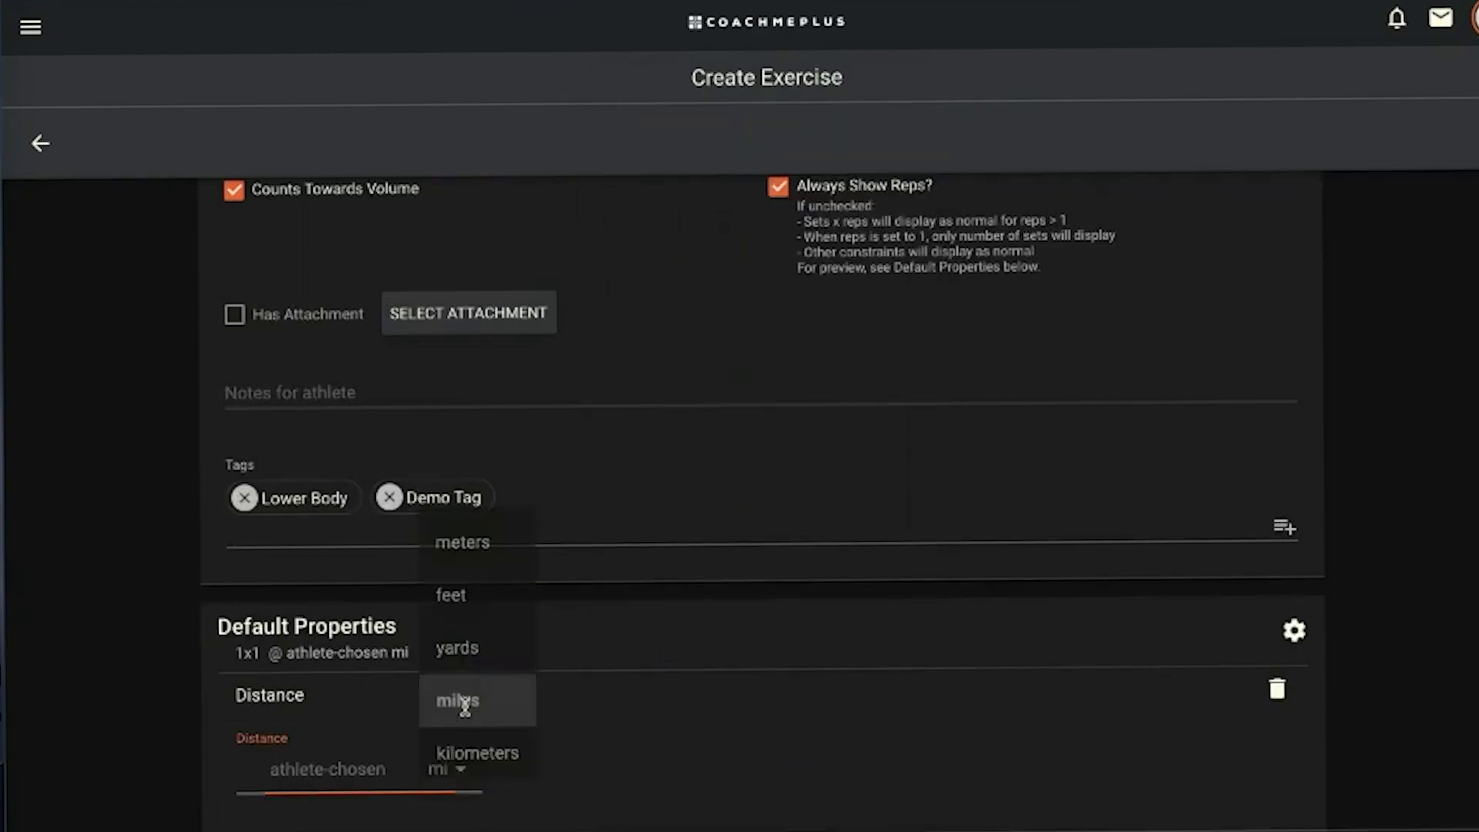
text(2.5)
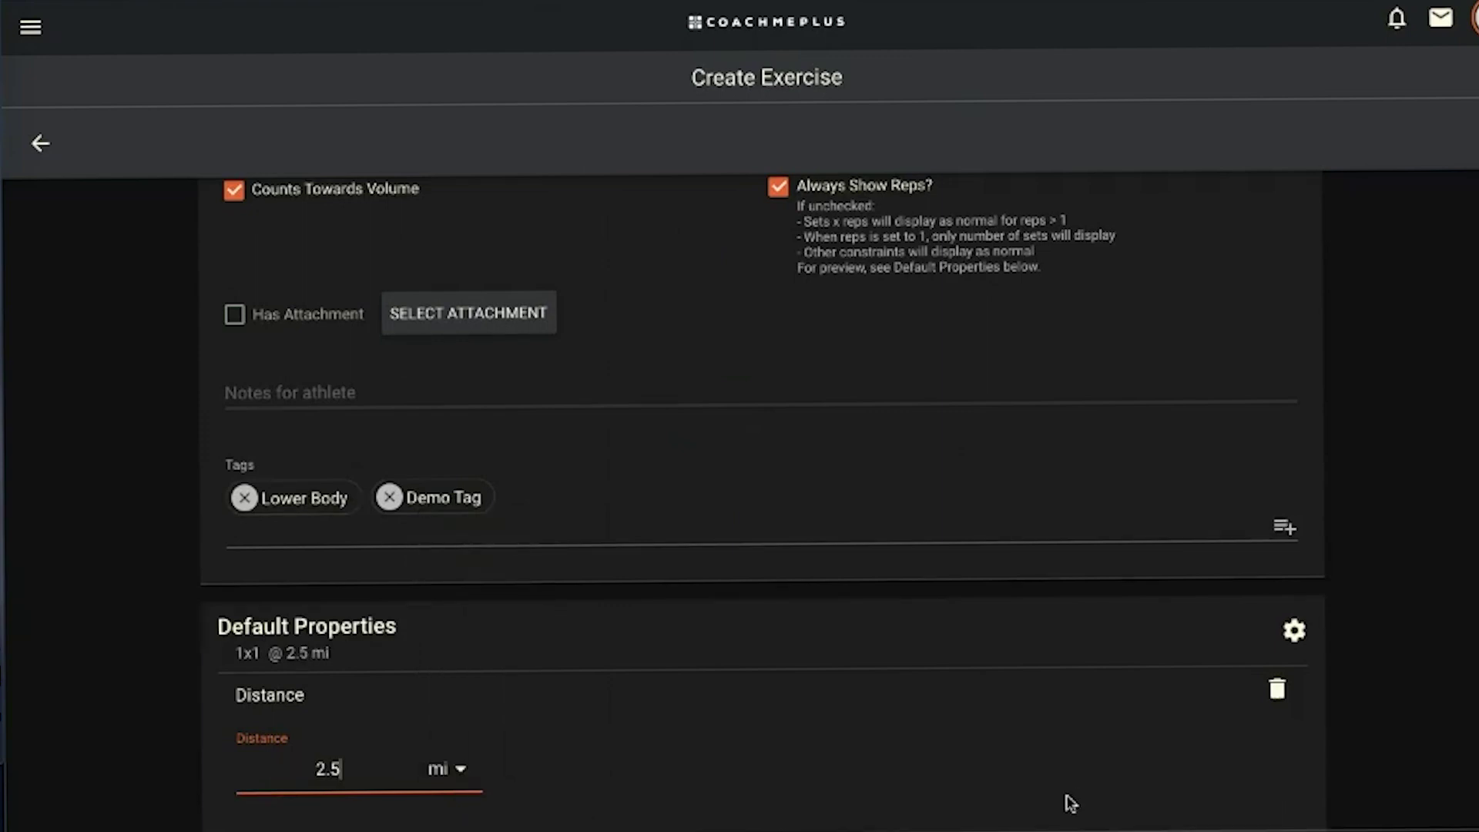
Toggle Always Show Reps off and on twice, leaving it turned on
scroll(938, 594, up, 4)
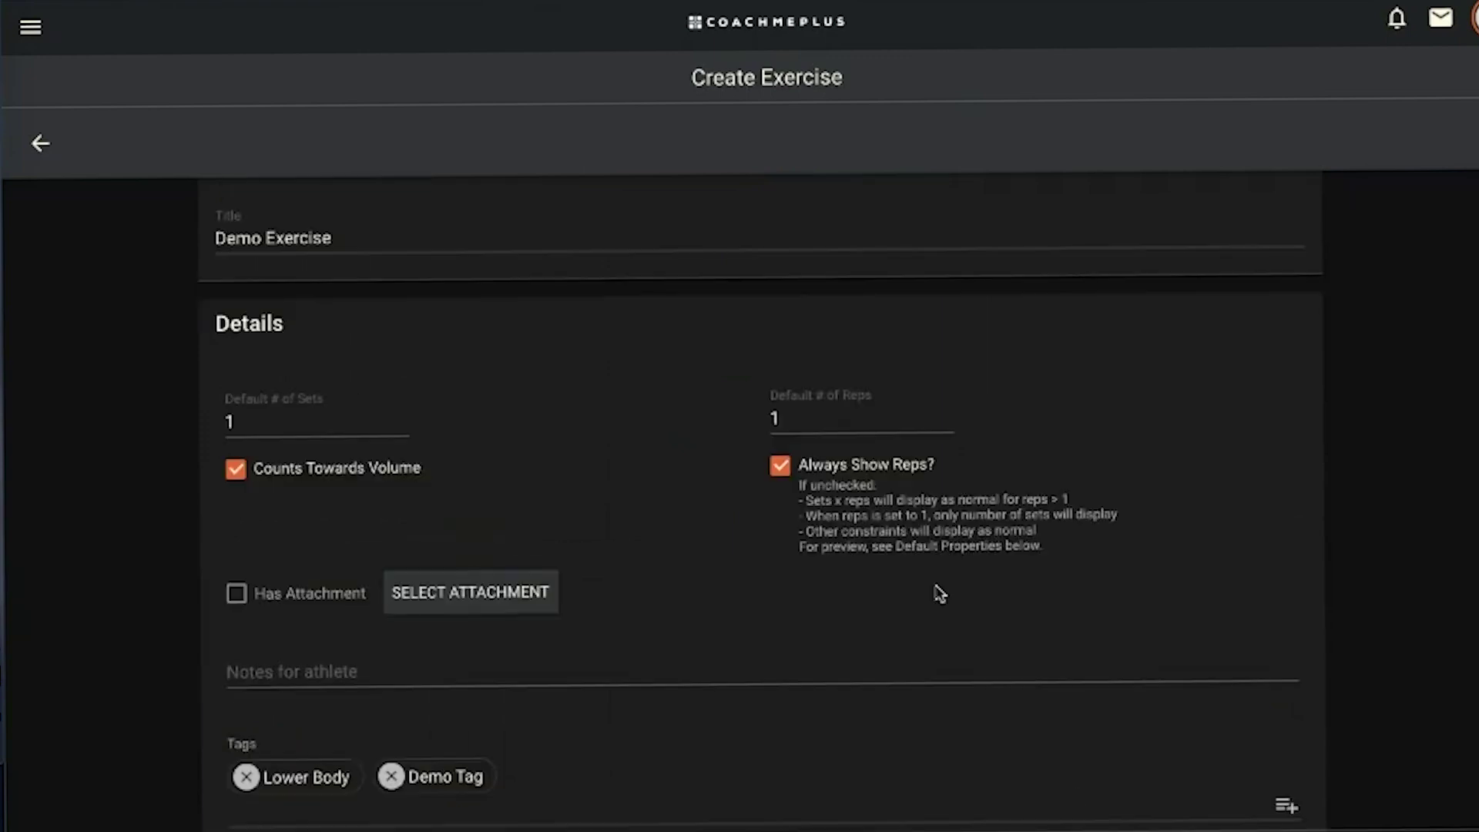
click(781, 467)
scroll(759, 571, down, 4)
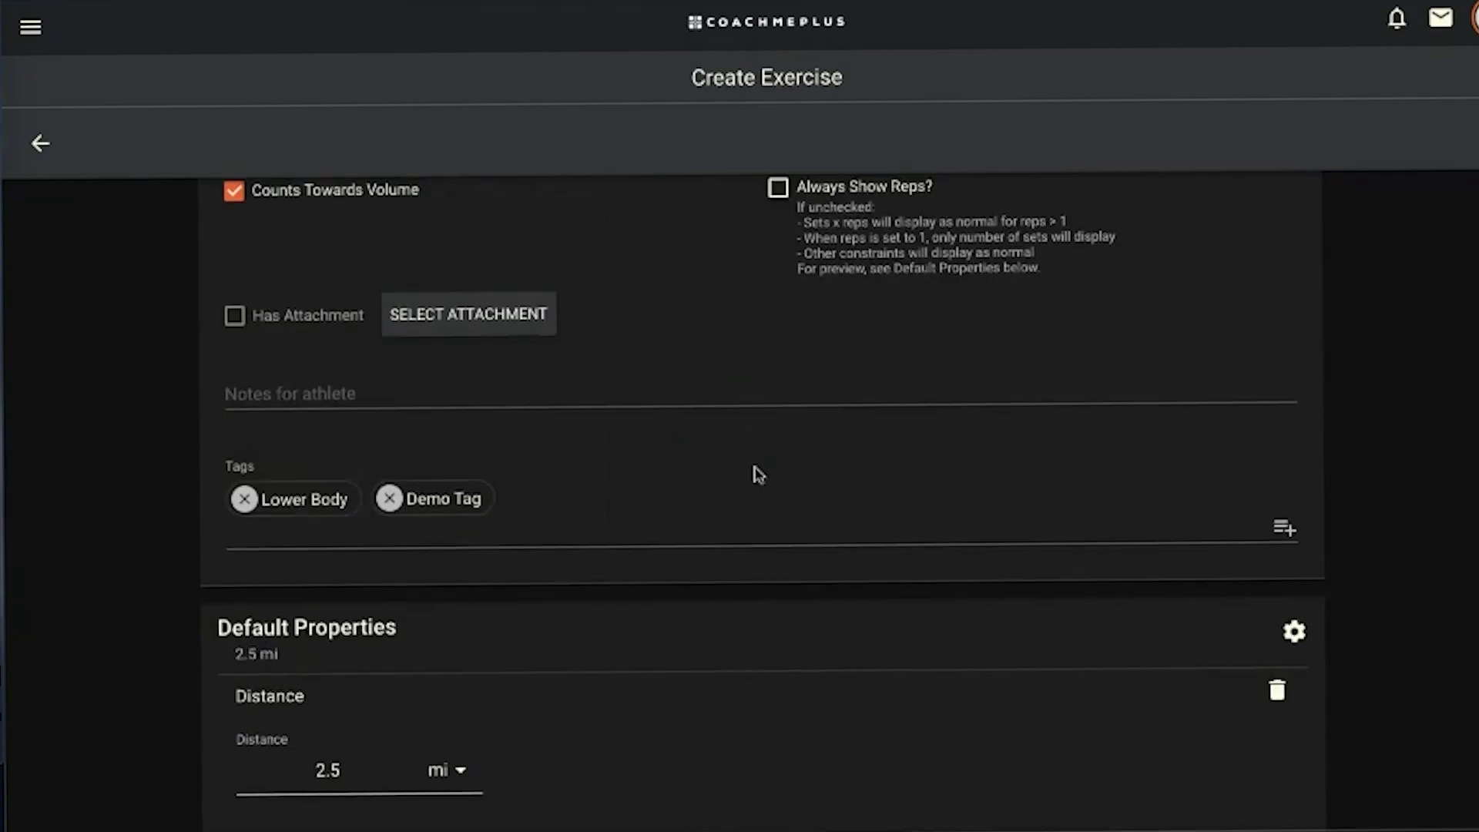
click(785, 191)
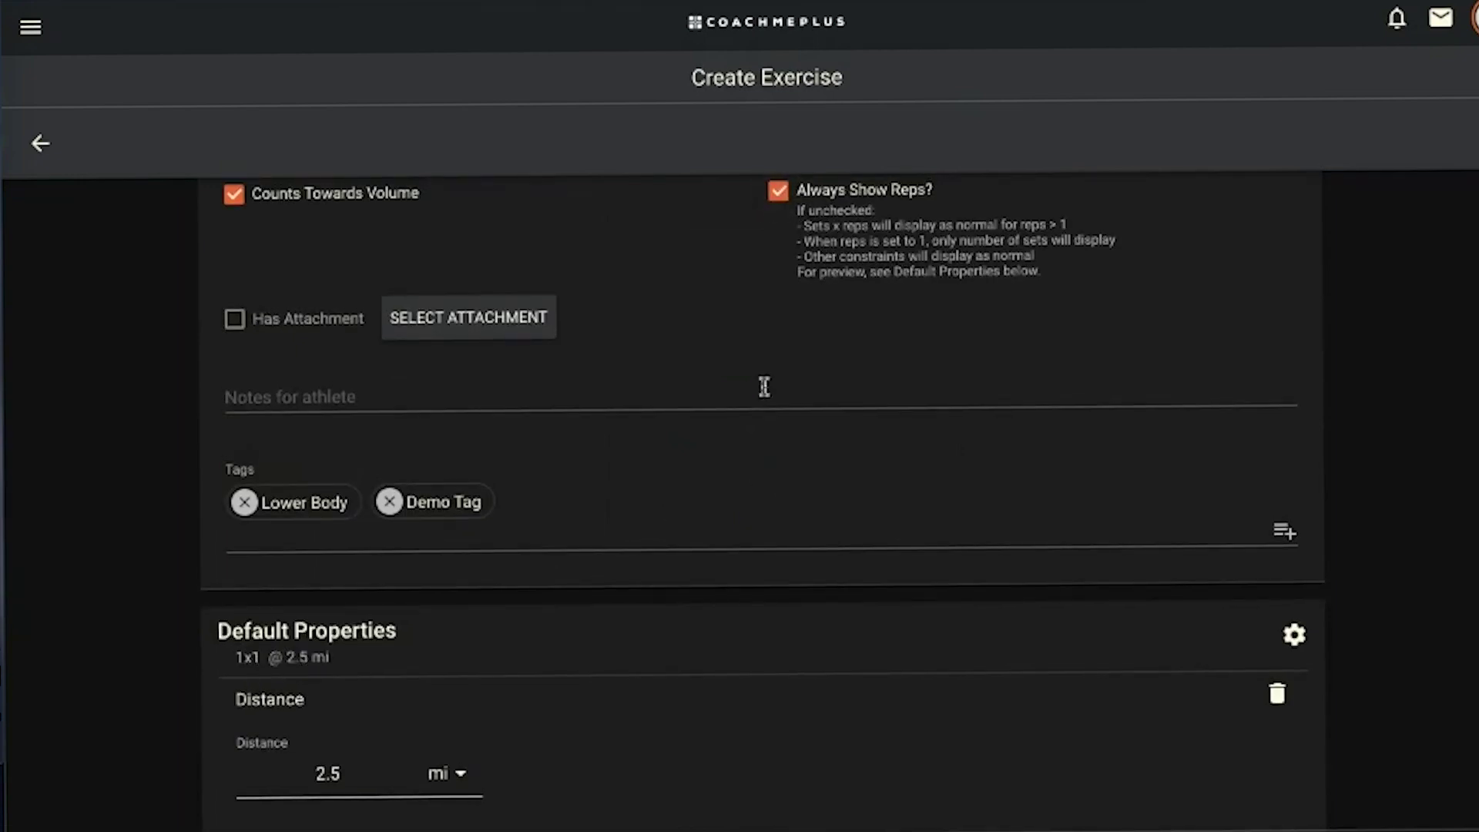
click(780, 193)
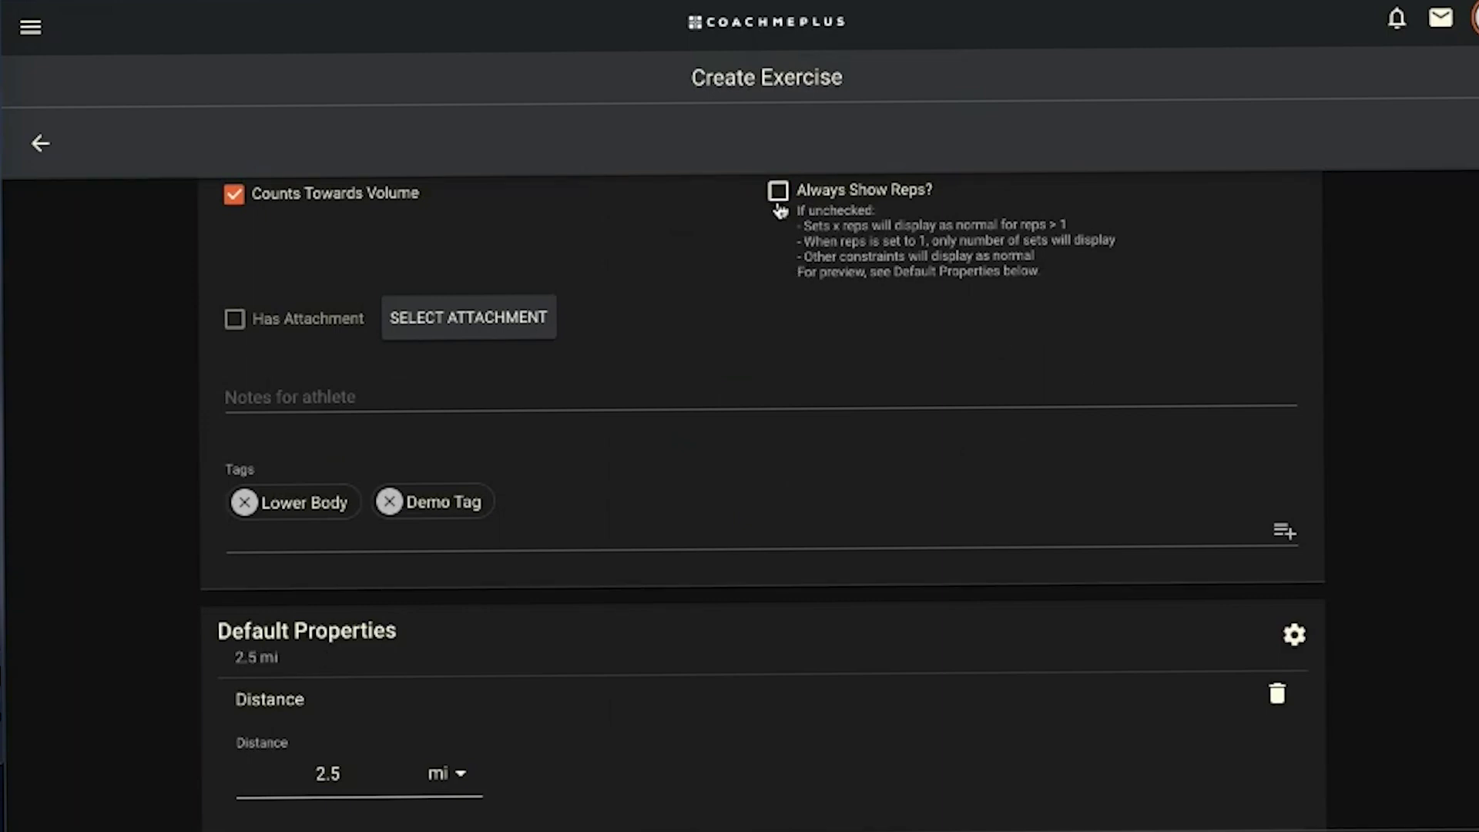
click(780, 199)
Scroll back up and exit the exercise form, triggering the unsaved-changes prompt
scroll(1279, 694, up, 2)
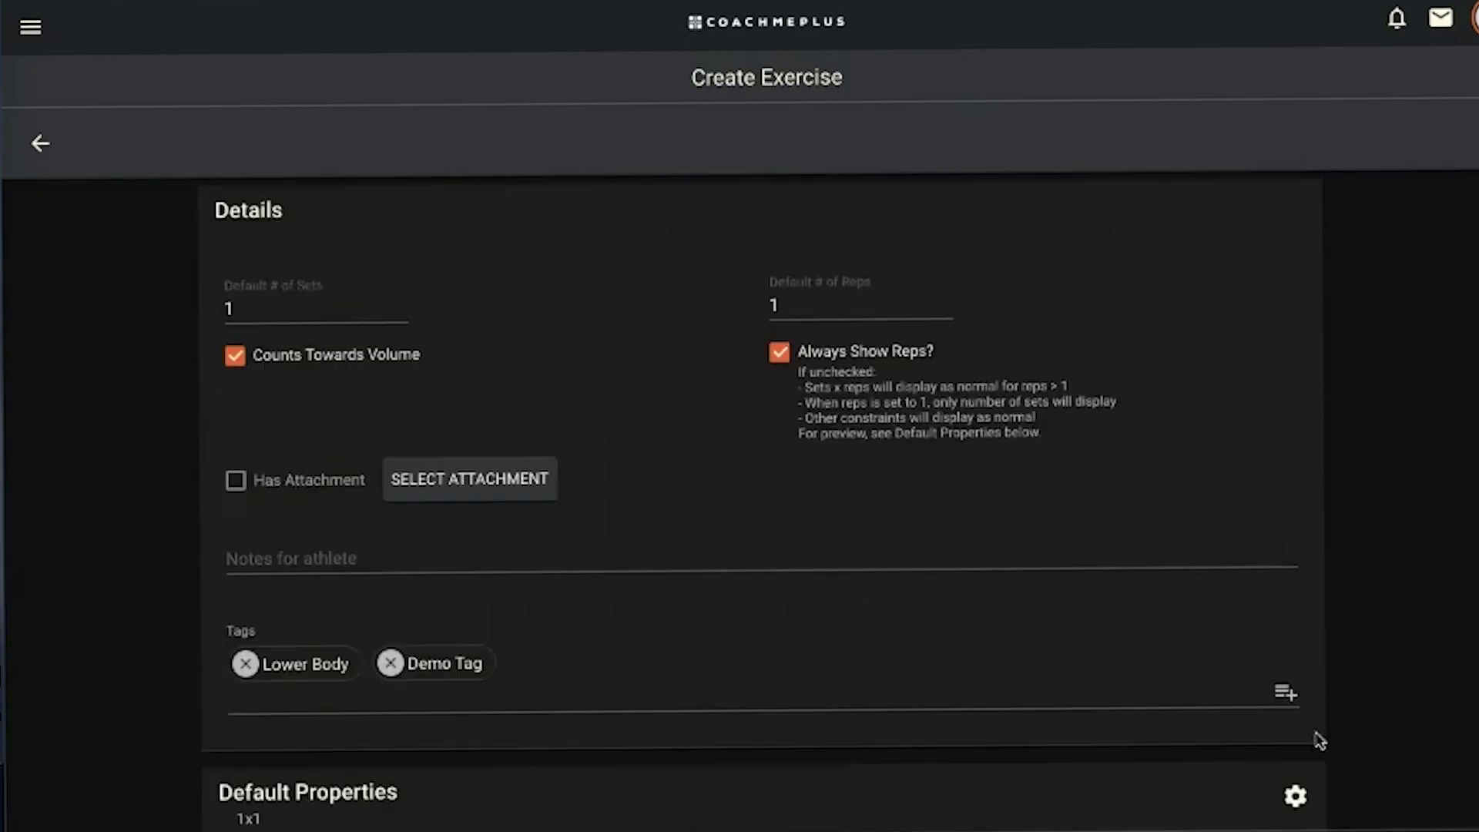
scroll(670, 611, up, 1)
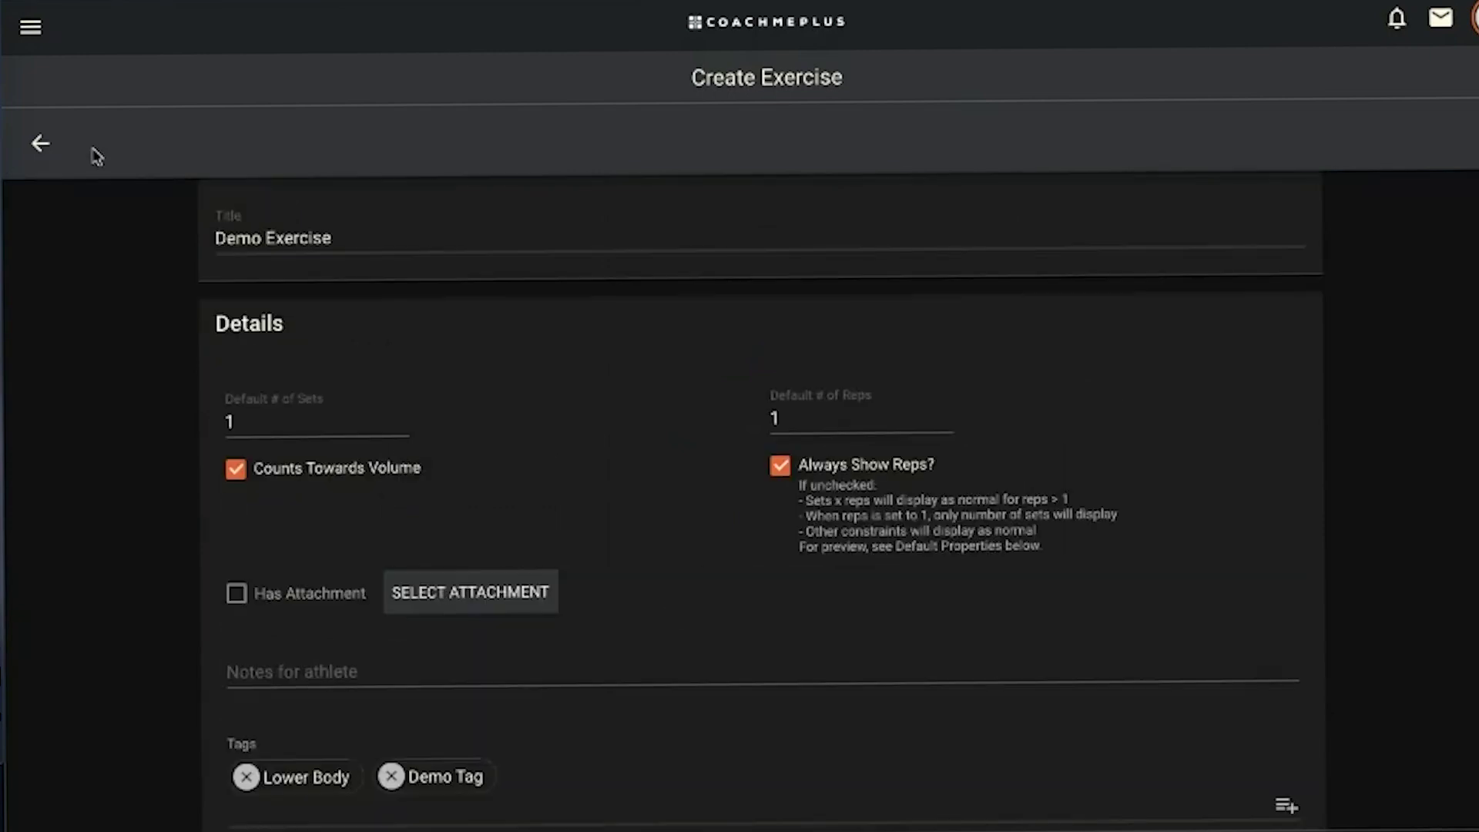
click(44, 144)
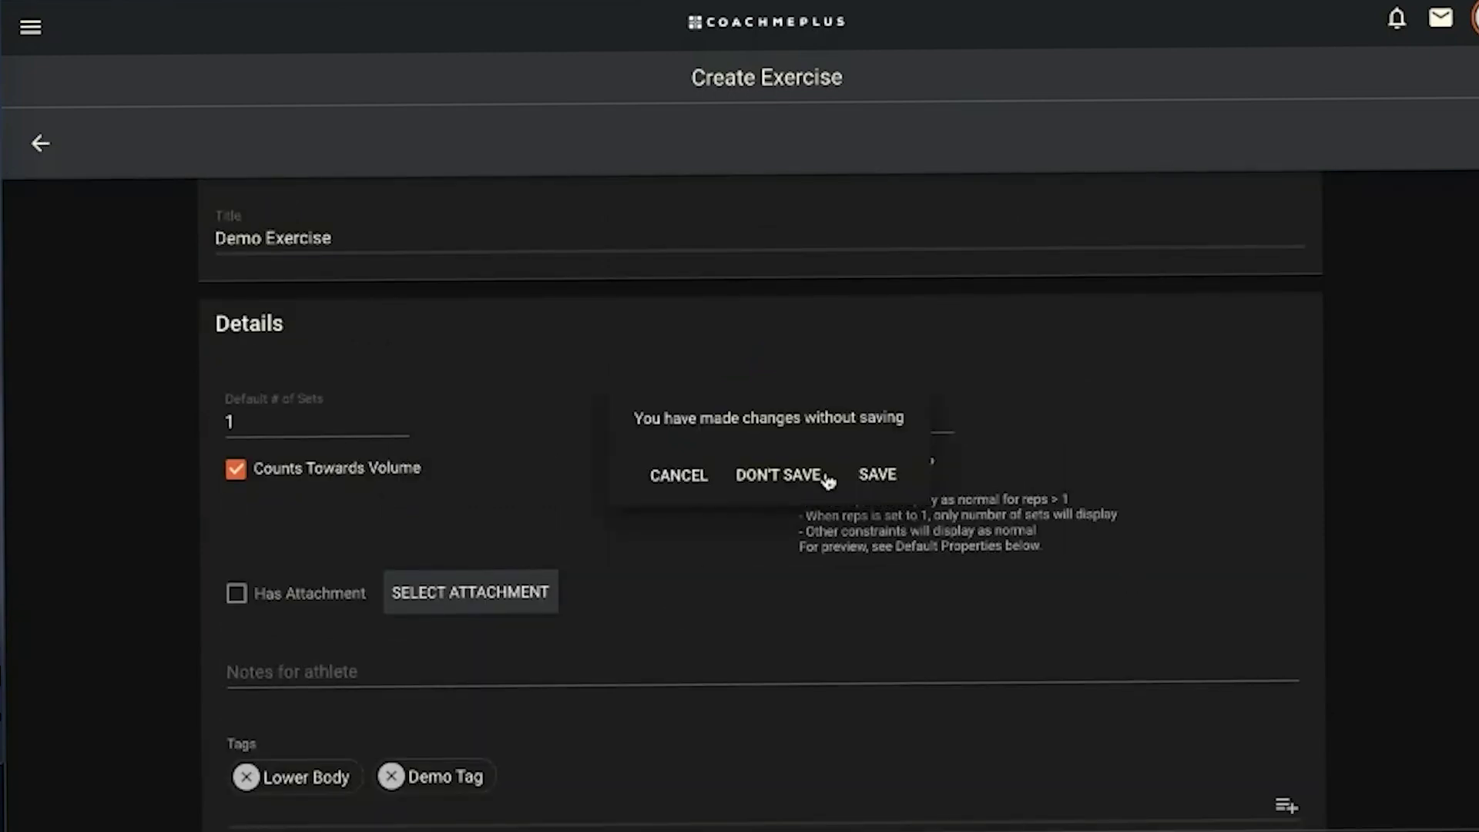
Choose DON'T SAVE to discard Demo Exercise and return to the Exercises library
click(786, 472)
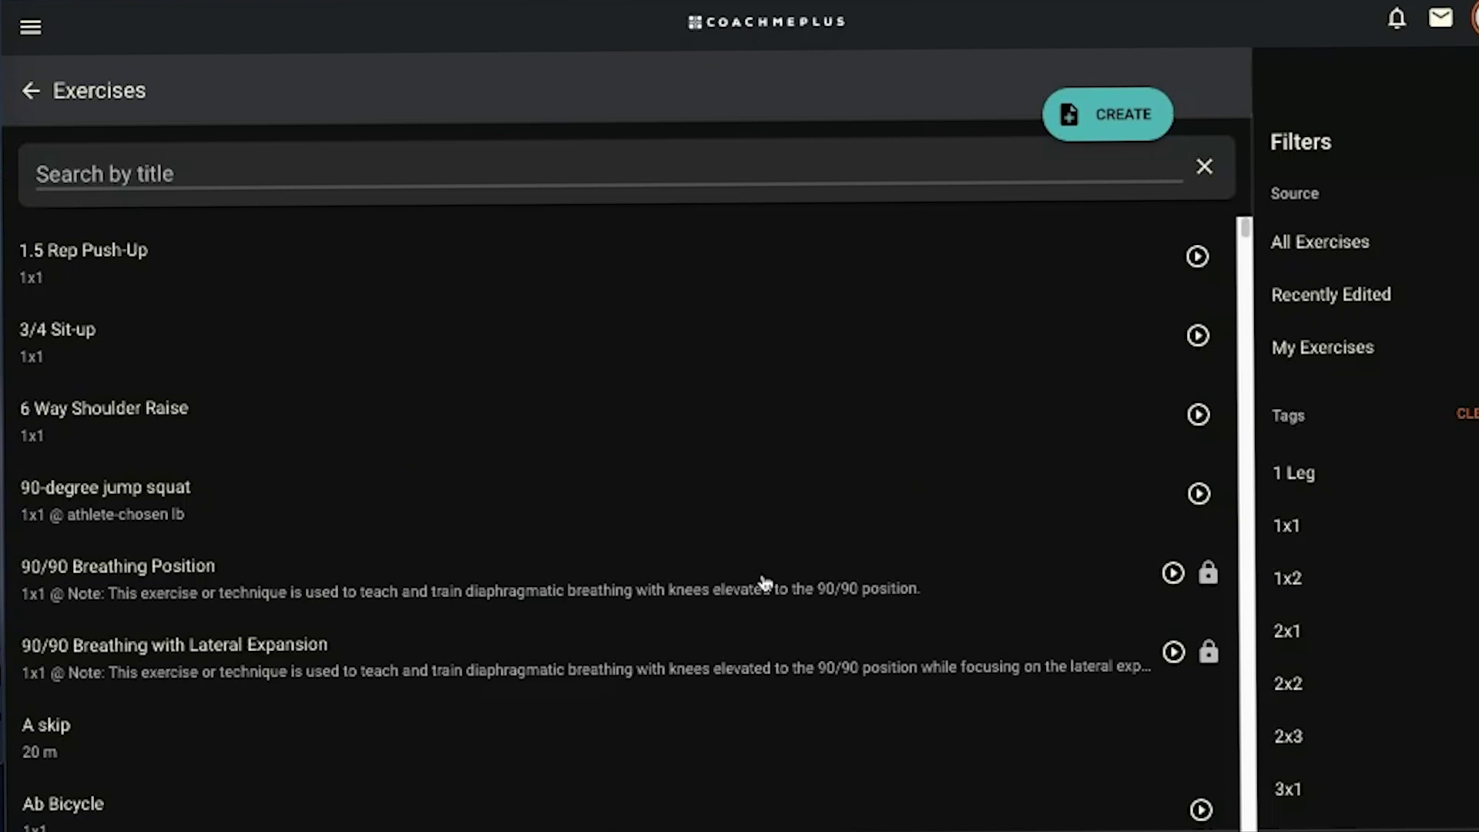